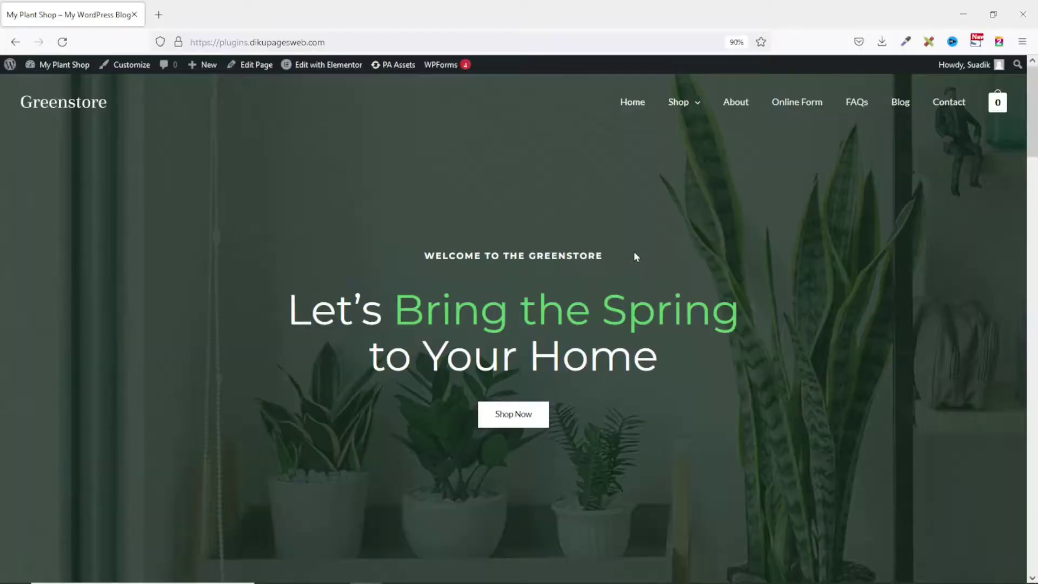
# Scroll the shop and open the Pilea Peperomioides product page
pyautogui.scroll(-2, 634, 251)
pyautogui.scroll(-8, 635, 251)
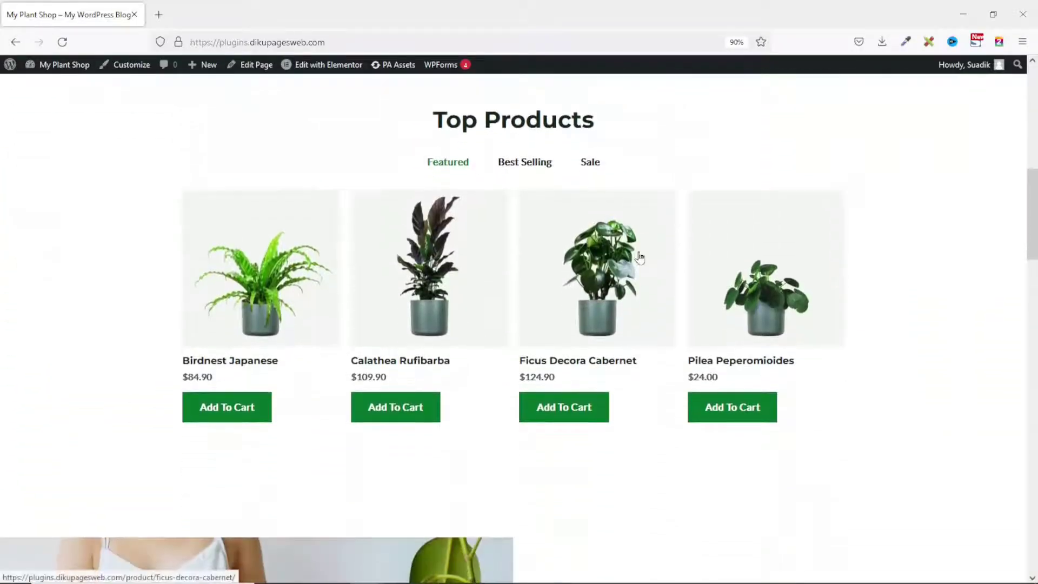
pyautogui.scroll(-10, 638, 258)
pyautogui.scroll(-5, 657, 330)
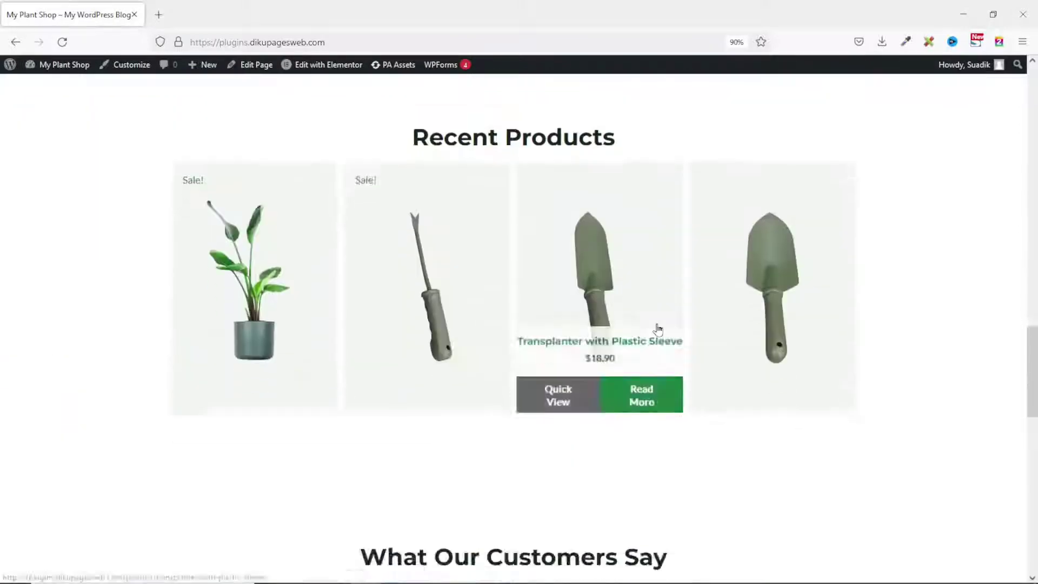
pyautogui.scroll(15, 675, 471)
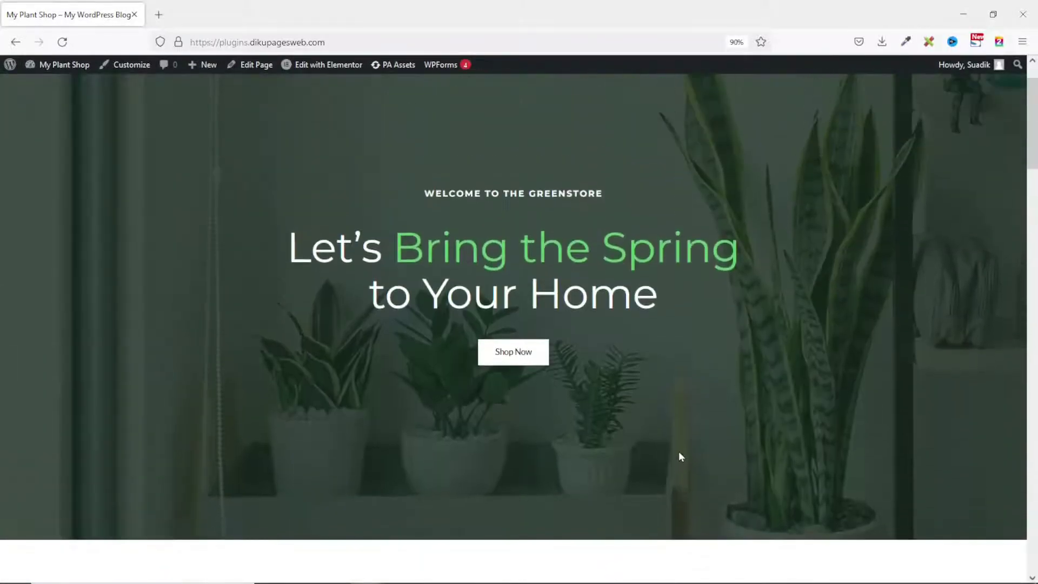
pyautogui.scroll(-7, 679, 454)
pyautogui.scroll(-2, 684, 451)
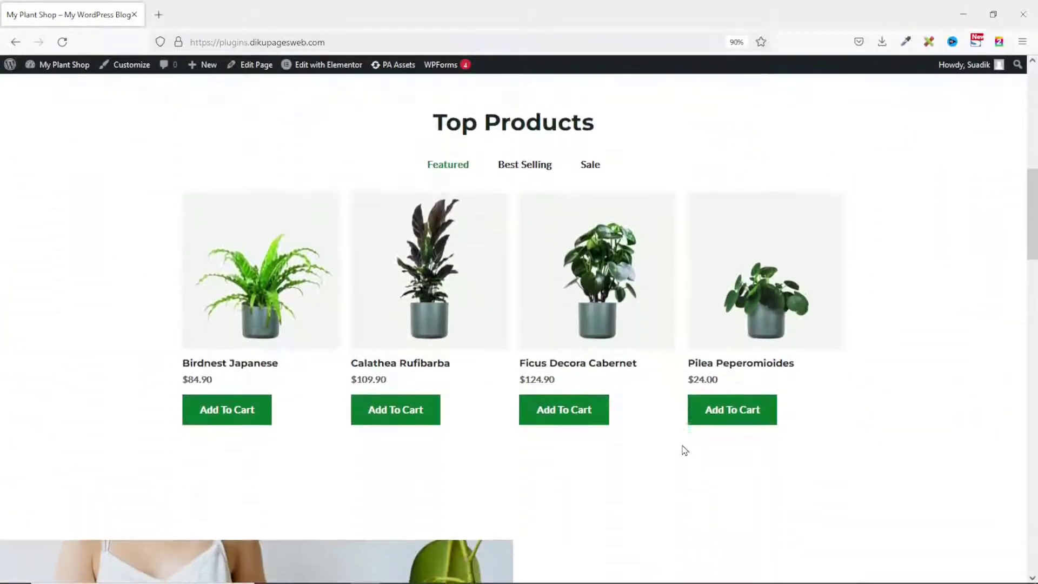
pyautogui.click(753, 273)
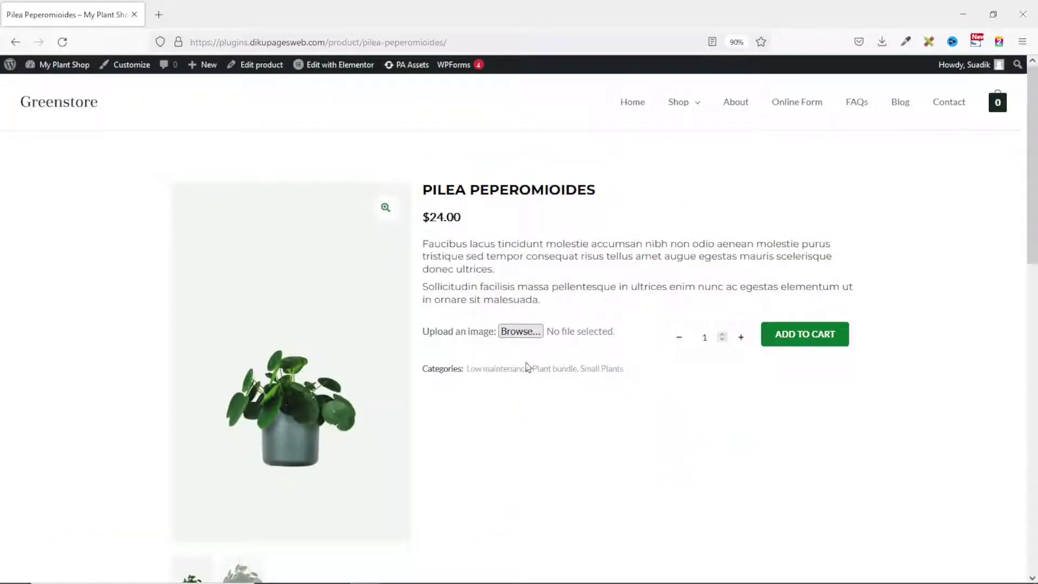
# Attach a2a.jpg from the dandk folder and add the plant to the cart
pyautogui.click(521, 333)
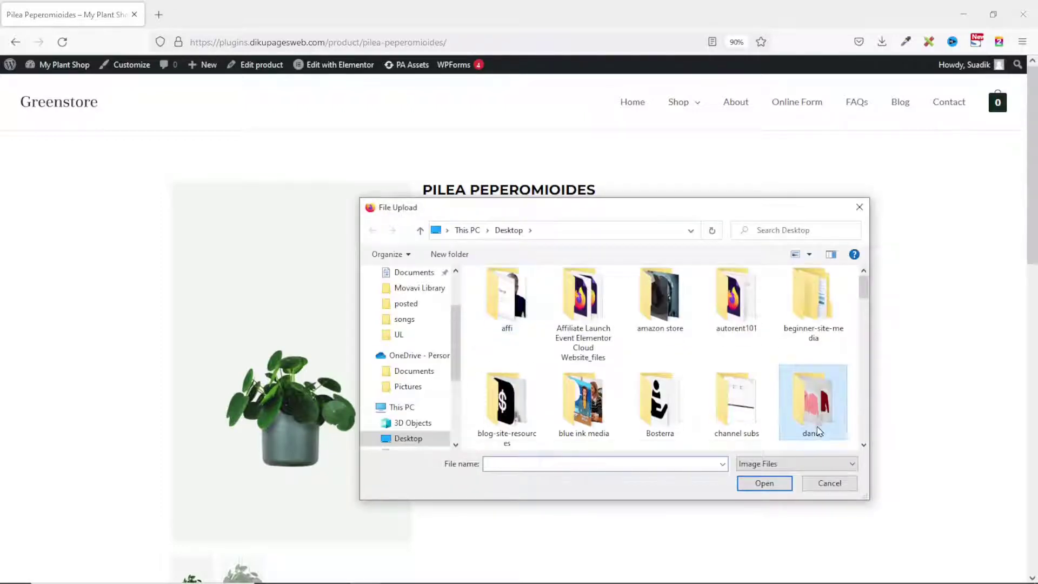
pyautogui.doubleClick(813, 411)
pyautogui.click(674, 306)
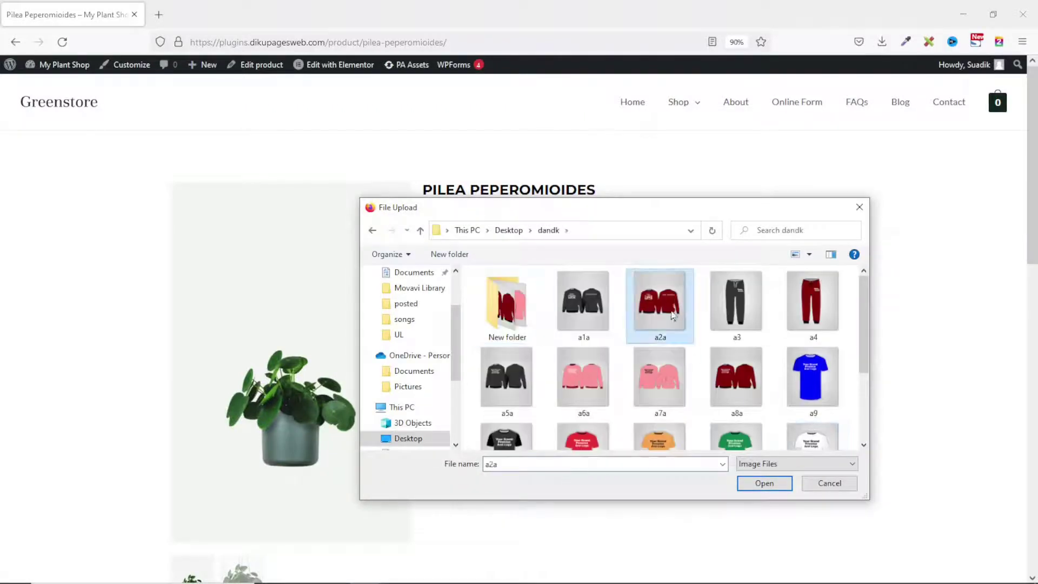
pyautogui.click(764, 483)
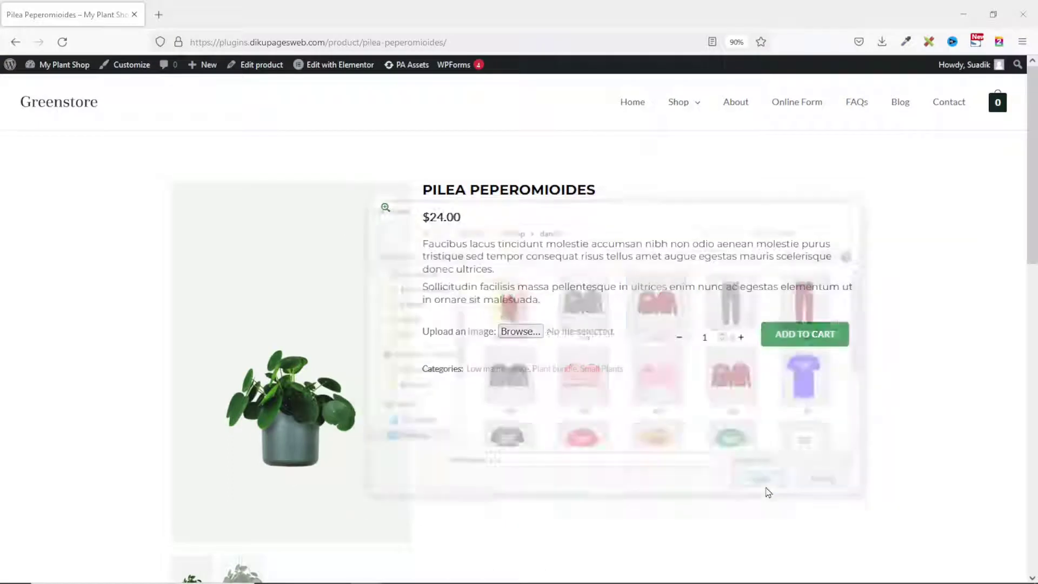
pyautogui.click(811, 336)
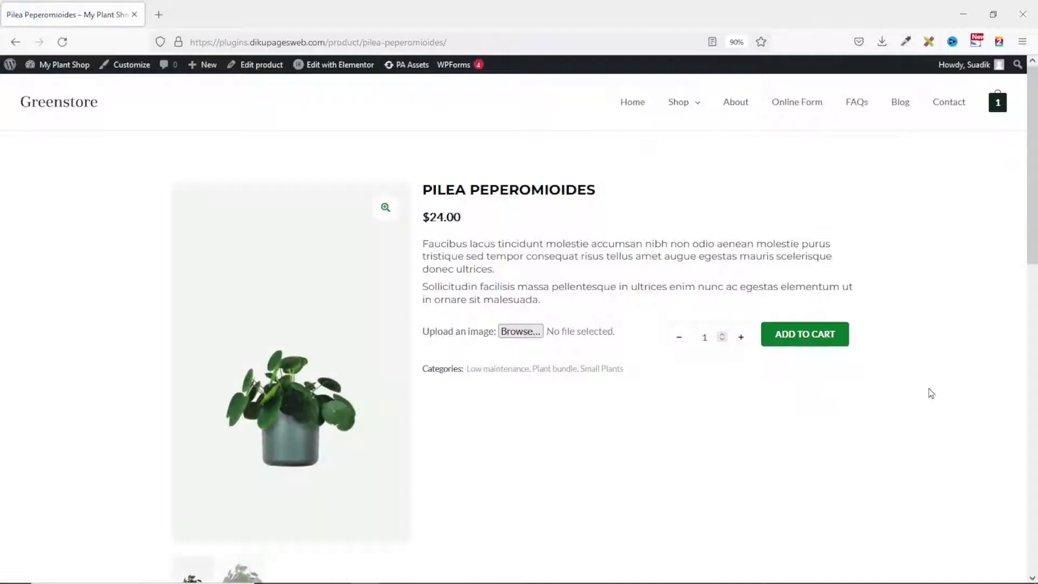
# Check out the Pilea Peperomioides with its uploaded image and place the $29.00 cash-on-delivery order
pyautogui.moveTo(990, 135)
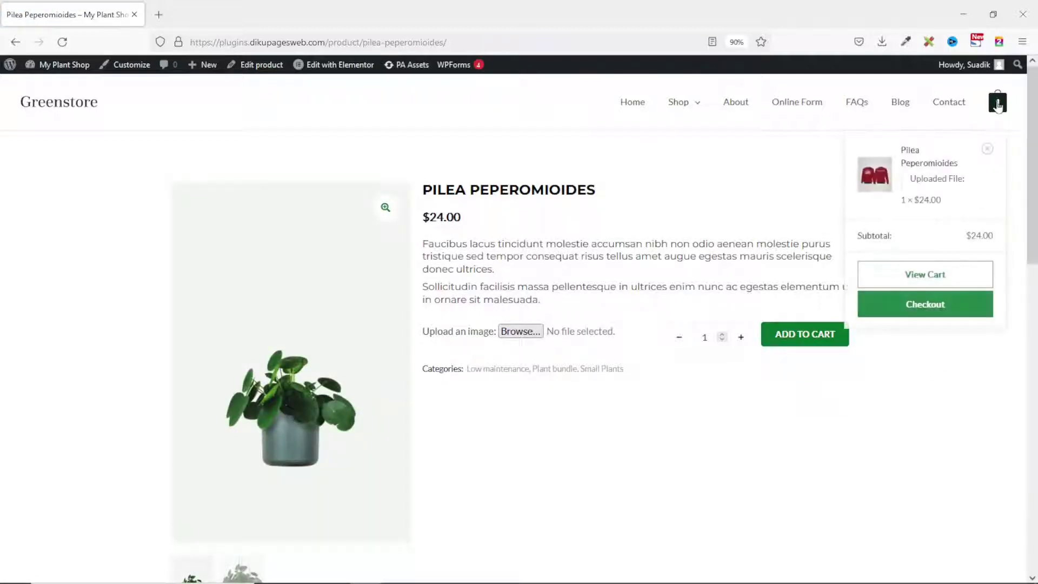
pyautogui.click(950, 303)
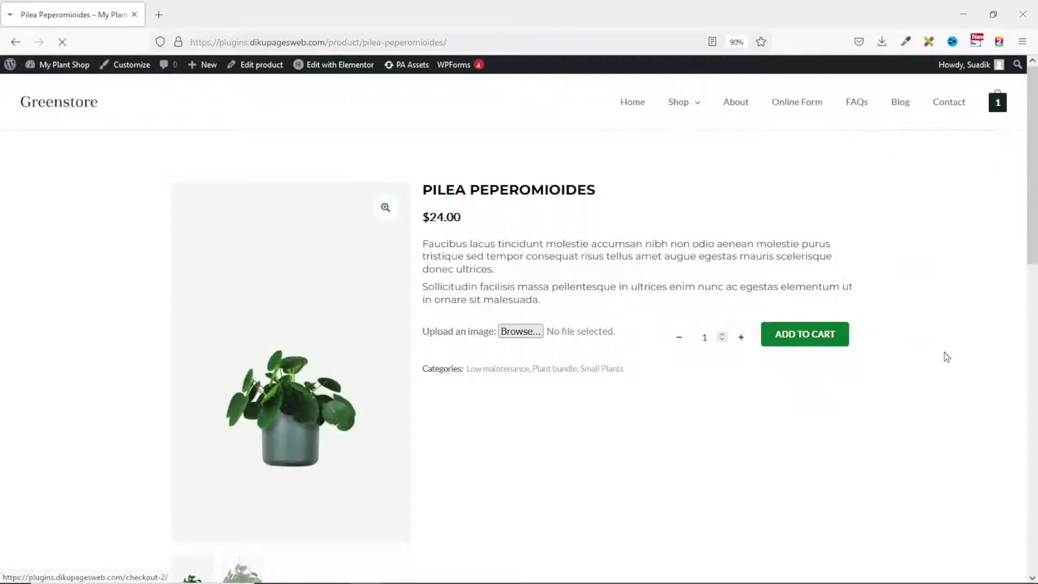
pyautogui.scroll(-10, 748, 319)
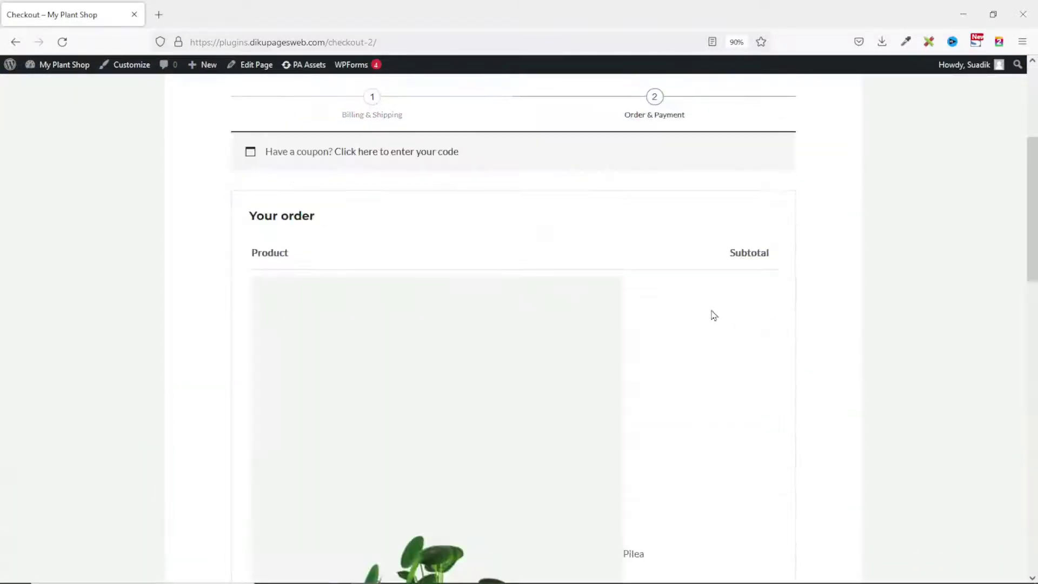
pyautogui.scroll(-8, 714, 315)
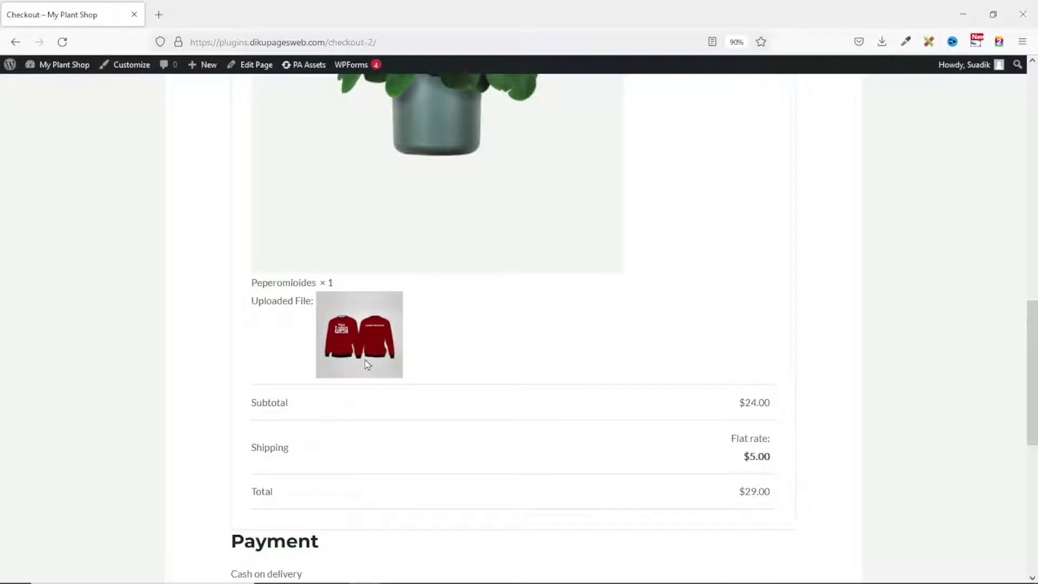
pyautogui.scroll(-5, 367, 364)
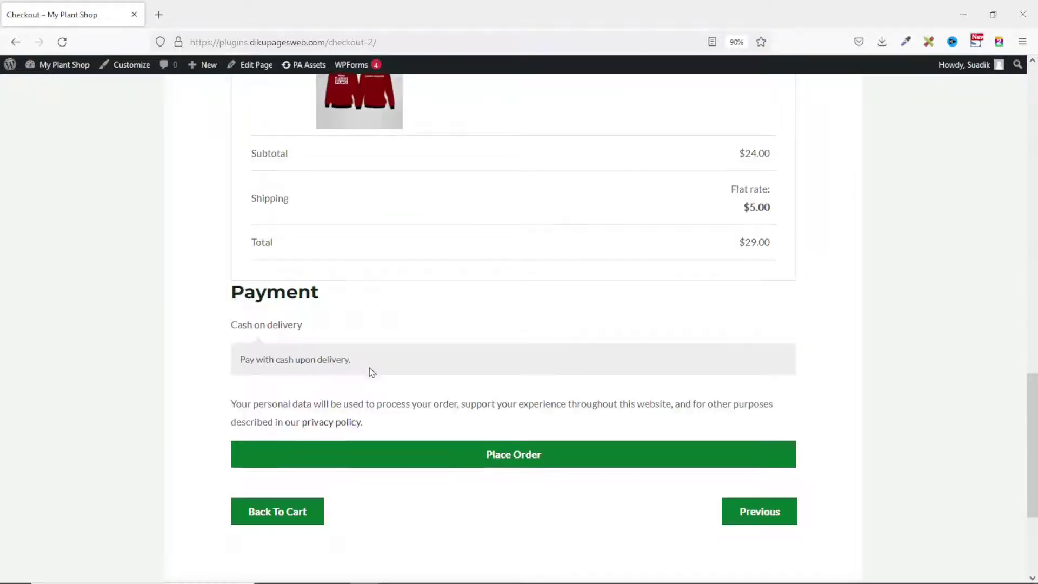
pyautogui.click(528, 459)
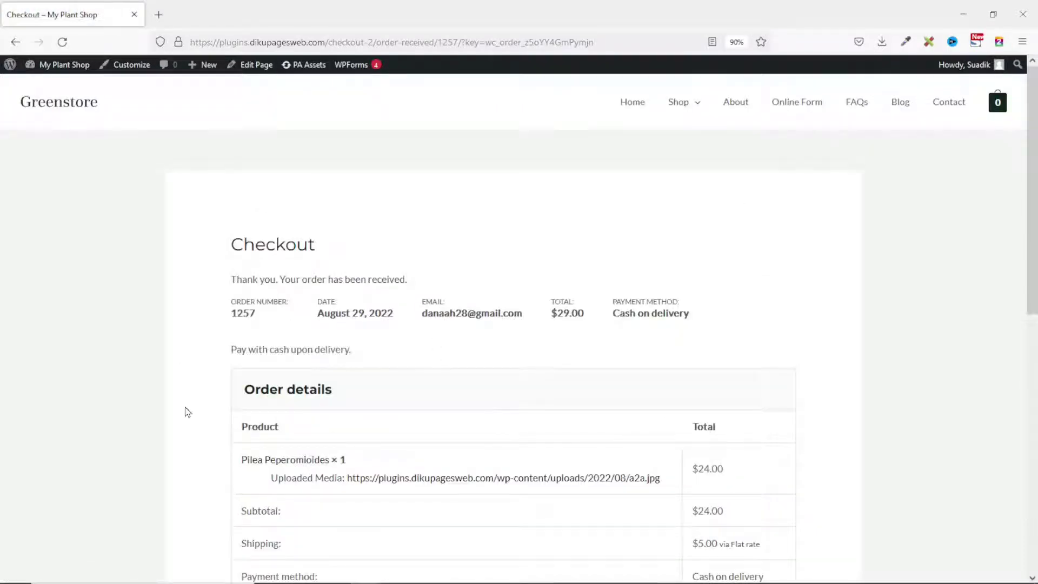
# Open the newest order under WooCommerce > Orders and view its uploaded a2a.jpg sweatshirt image
pyautogui.click(65, 72)
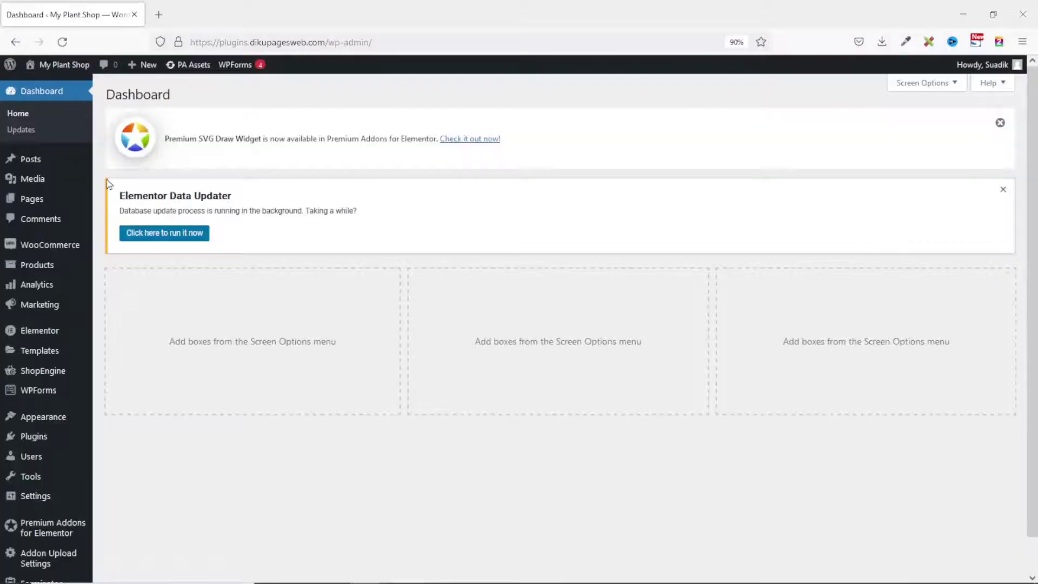
pyautogui.moveTo(64, 252)
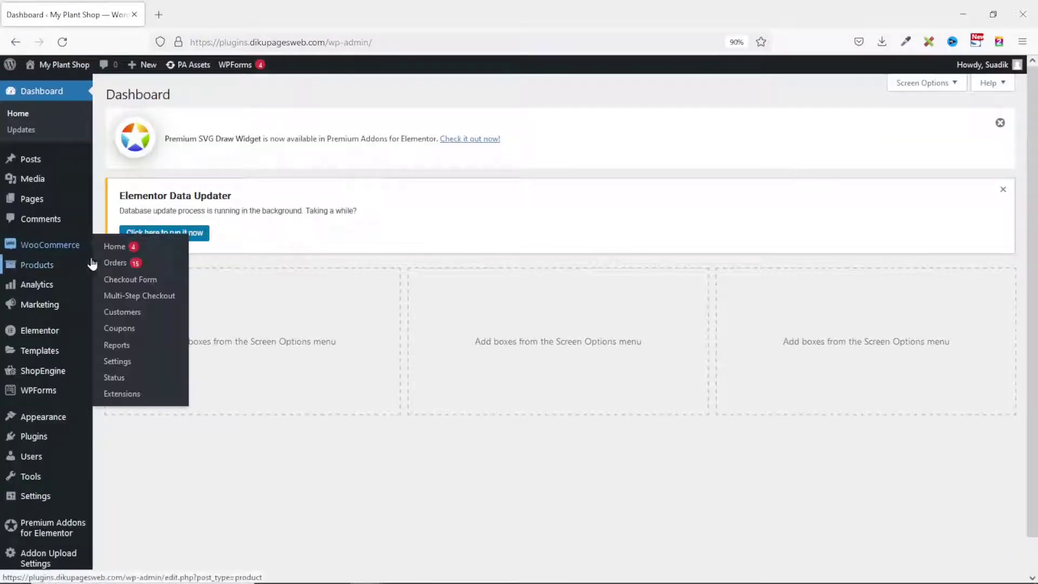
pyautogui.click(120, 265)
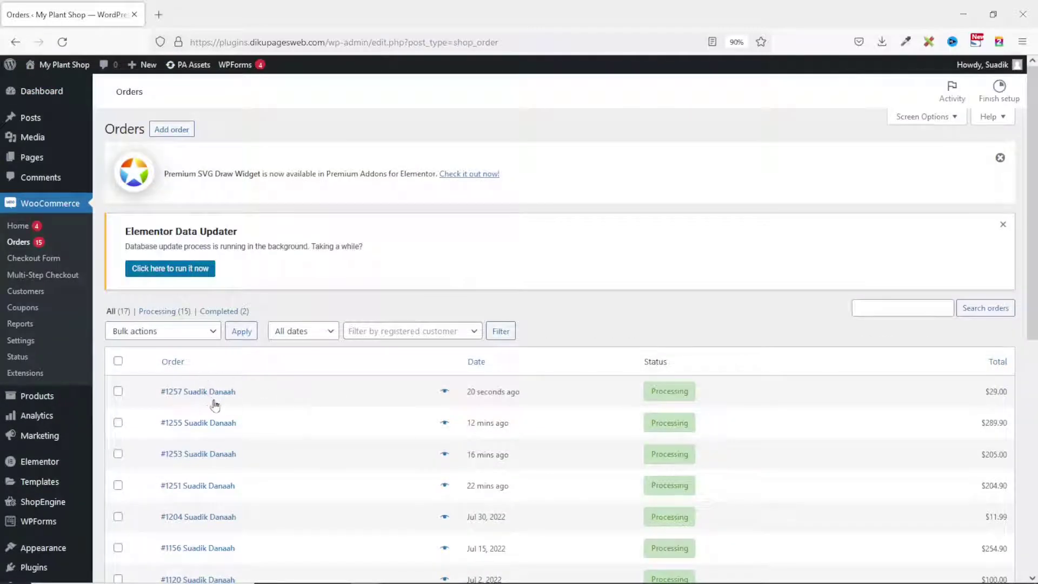
pyautogui.click(206, 394)
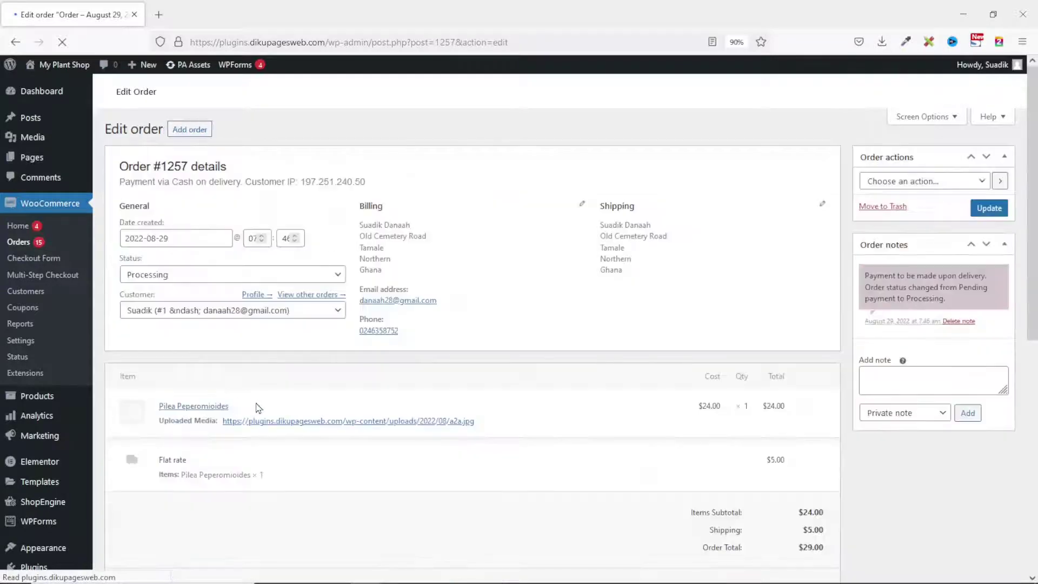
pyautogui.scroll(-5, 277, 408)
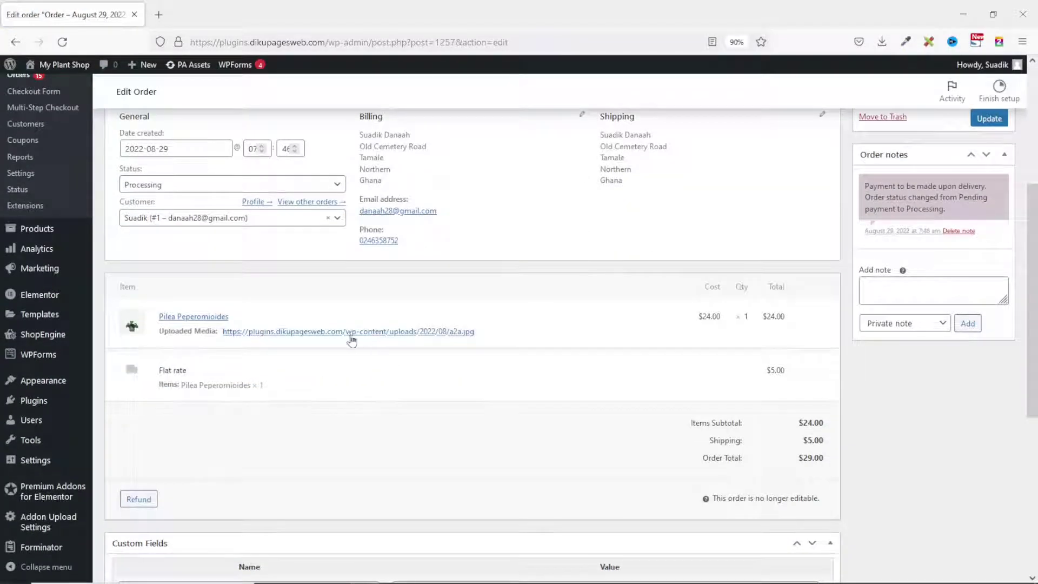
pyautogui.click(378, 332)
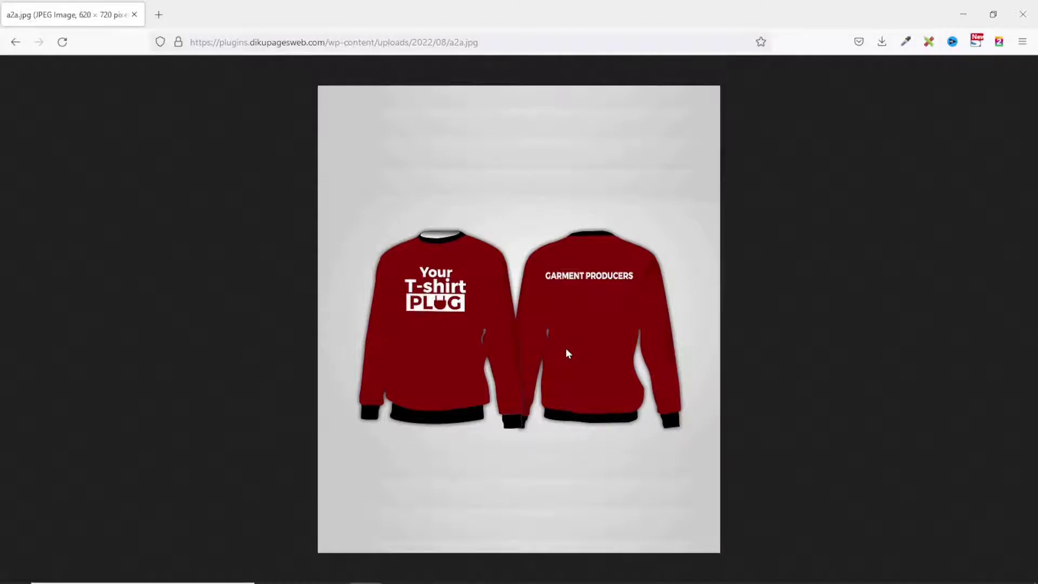
# Copy the plugin name 'File Uploads Addon for WooCommerce' from its directory page, then close that page
pyautogui.click(15, 42)
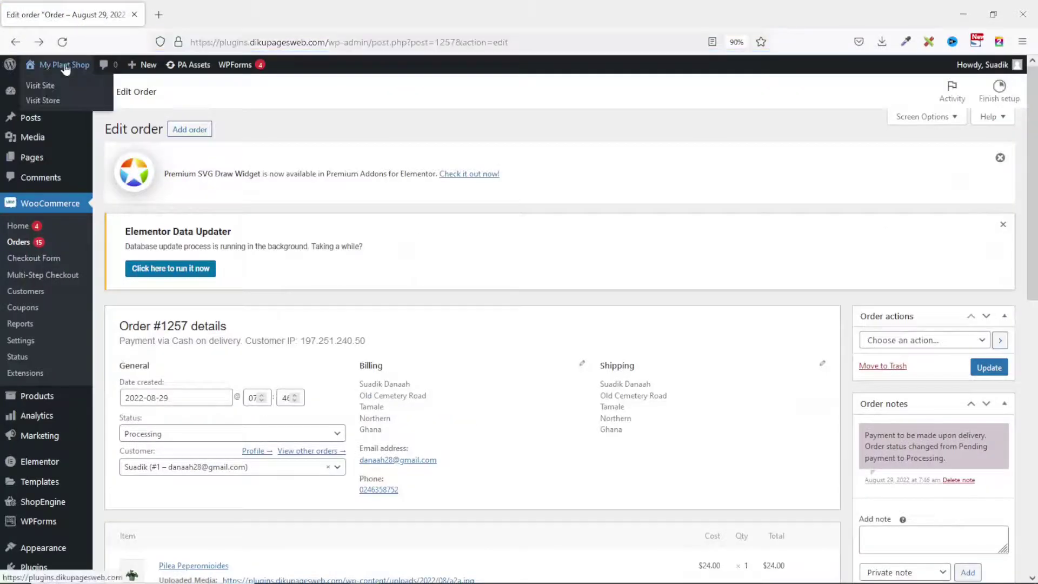
pyautogui.click(65, 69)
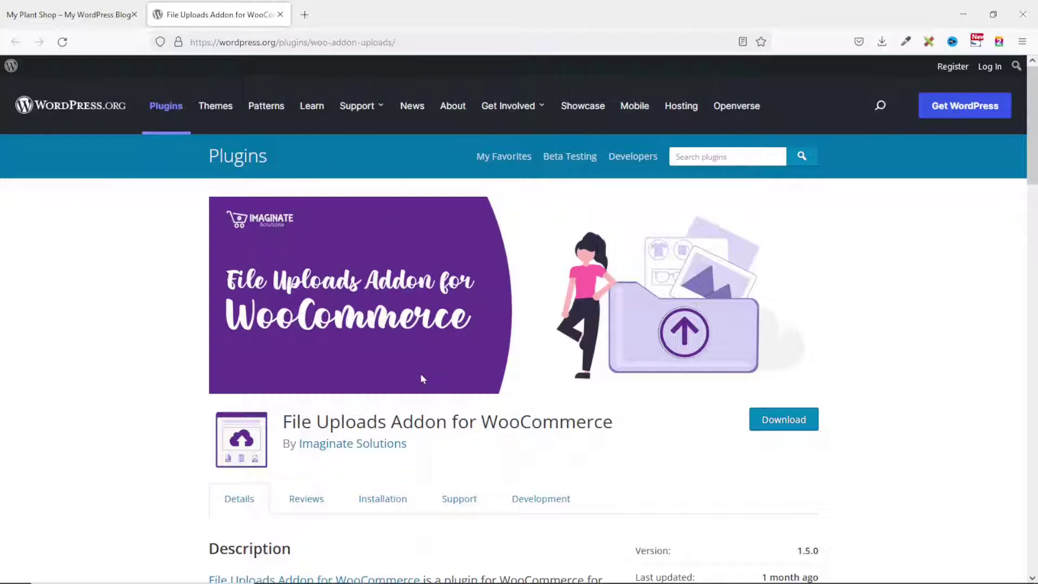
pyautogui.tripleClick(336, 423)
pyautogui.rightClick(337, 426)
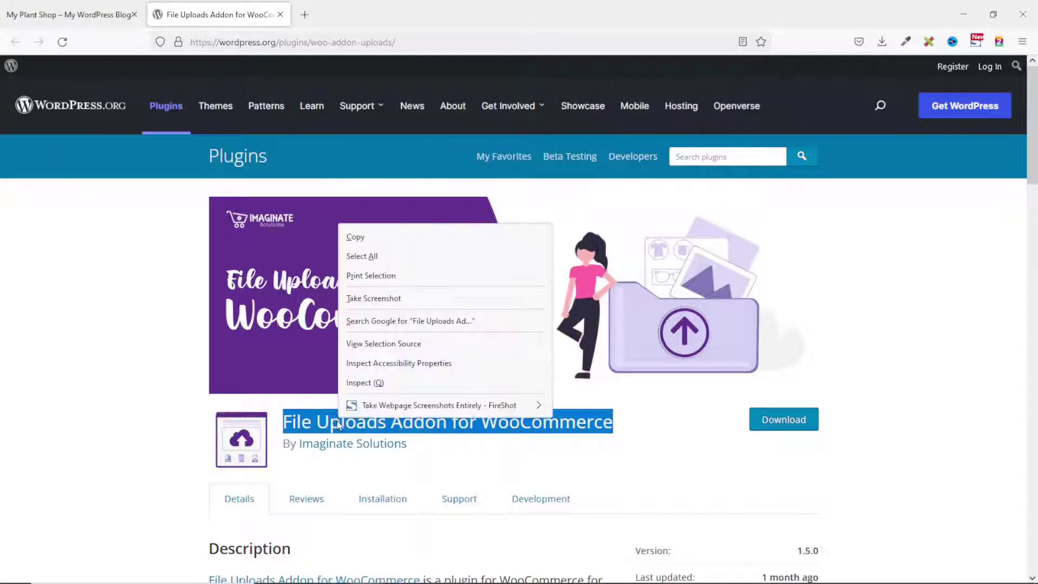
pyautogui.click(377, 236)
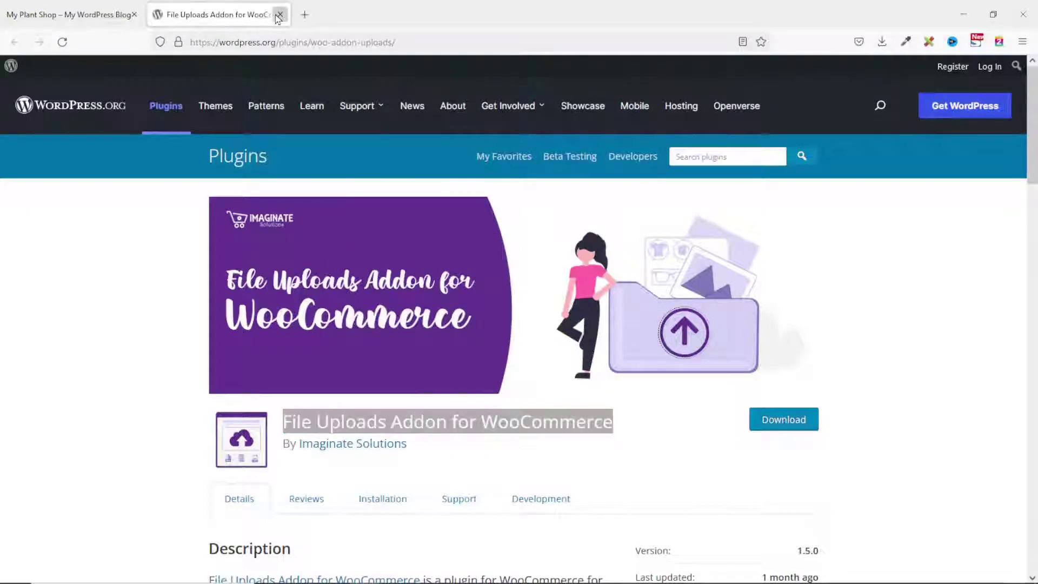
pyautogui.click(279, 15)
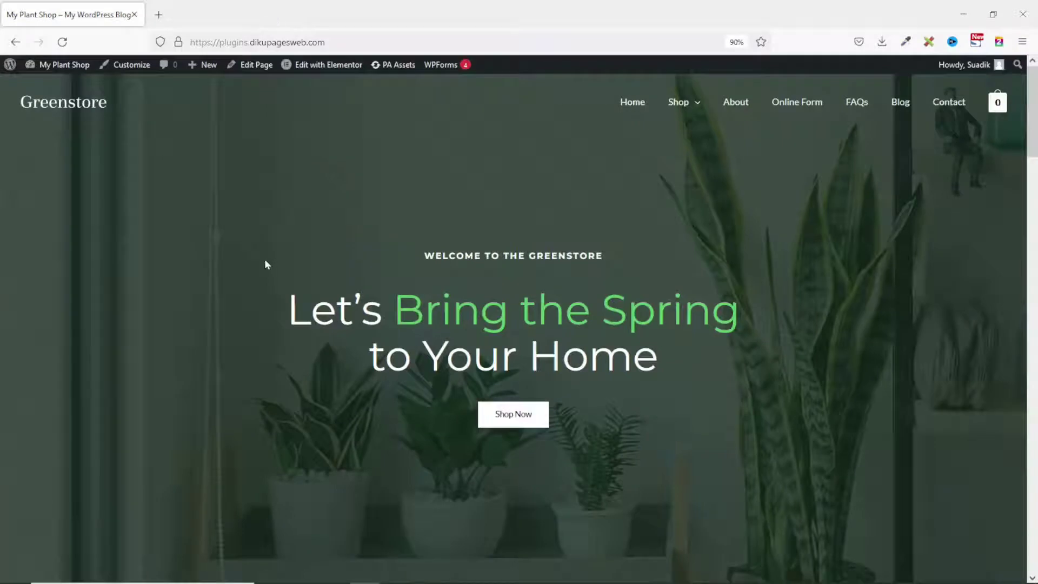
# Search Add New Plugins for the pasted name 'File Uploads Addon for WooCommerce'
pyautogui.click(60, 65)
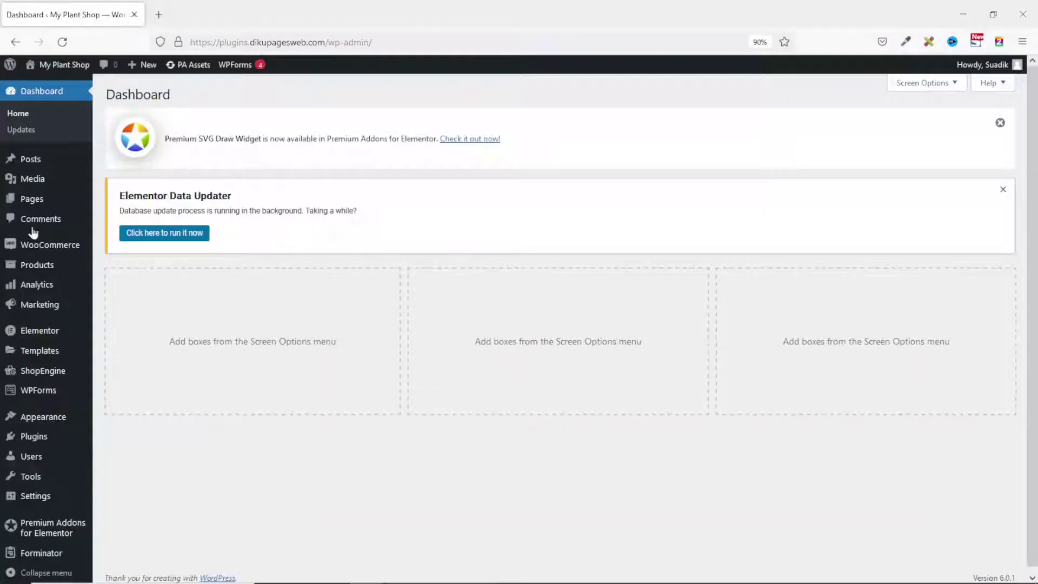
pyautogui.moveTo(15, 423)
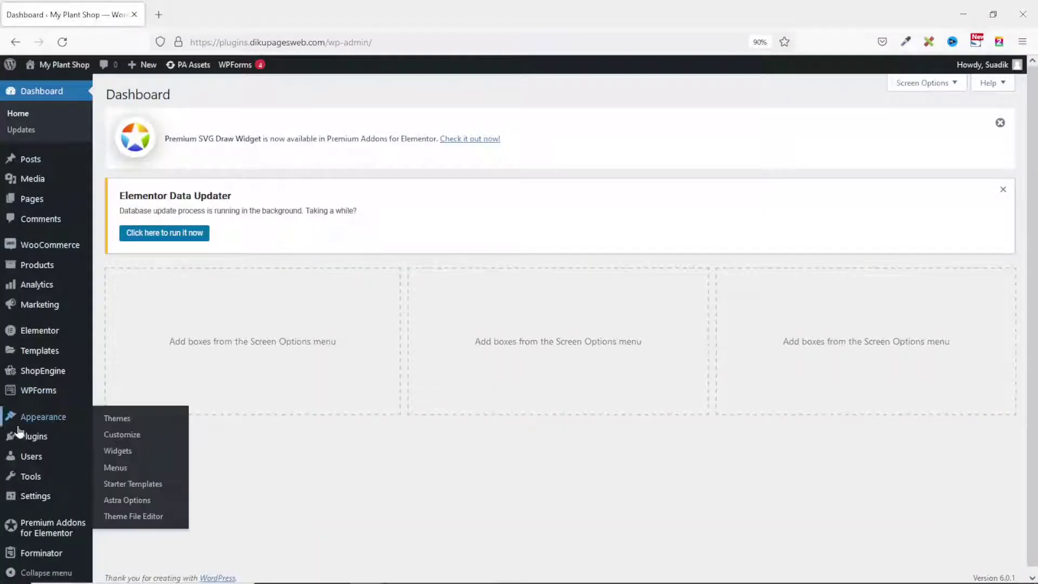
pyautogui.click(111, 458)
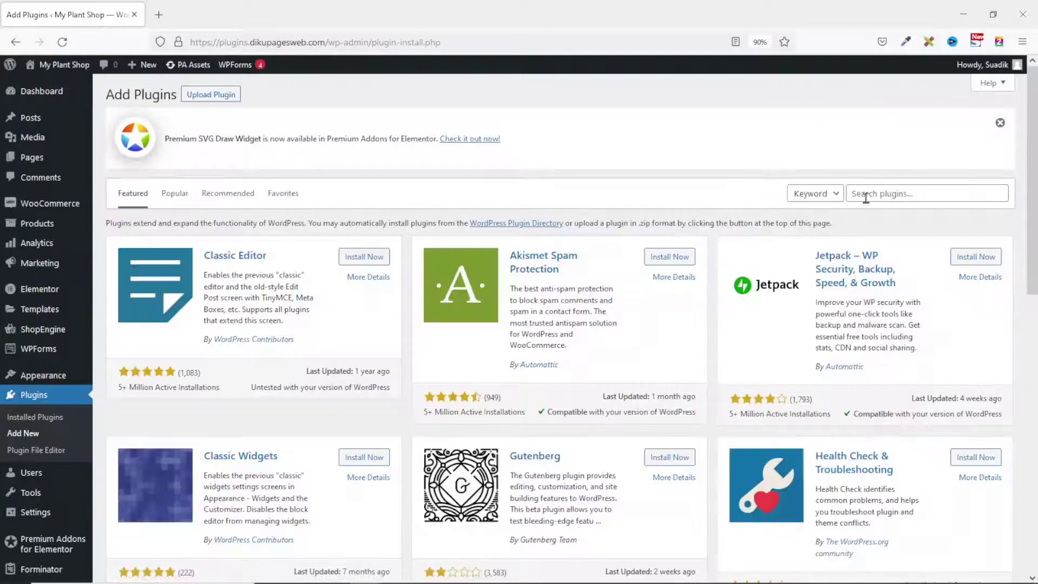
pyautogui.click(870, 194)
pyautogui.hotkey('ctrl', 'v')
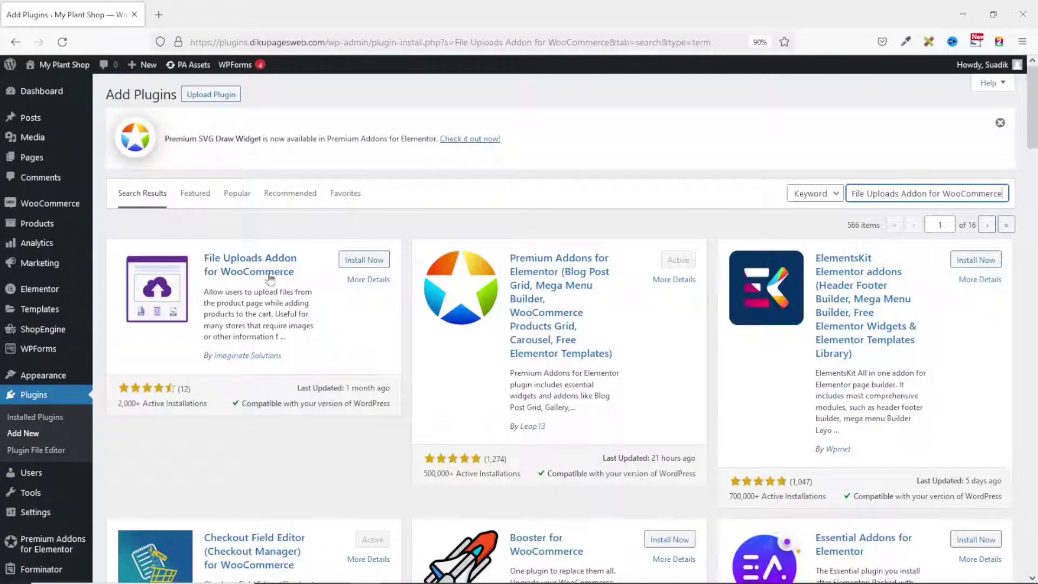
# Install and activate File Uploads Addon for WooCommerce, confirming version 1.5.0 in the Plugins list
pyautogui.click(365, 268)
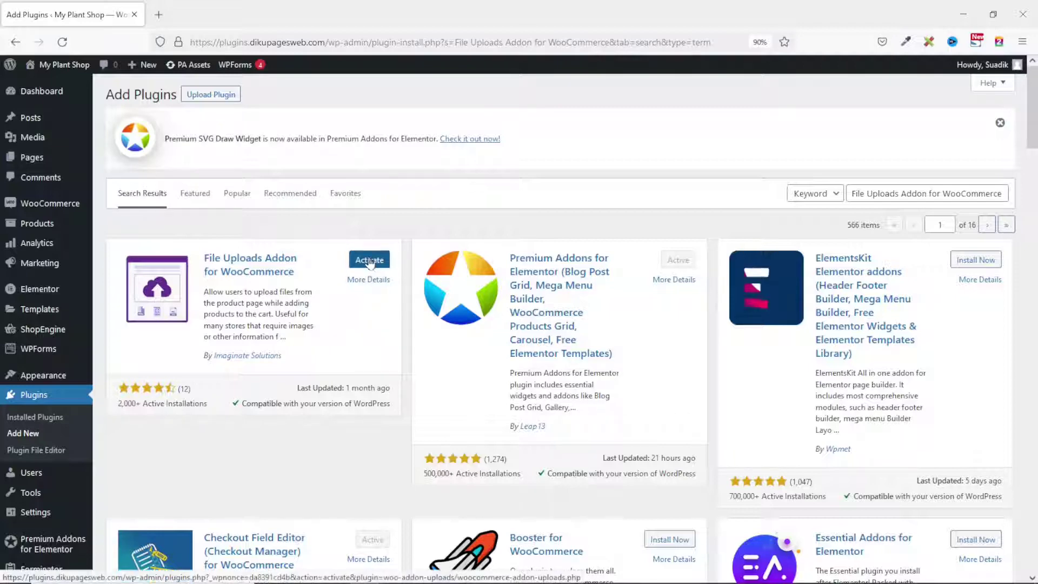
pyautogui.click(369, 260)
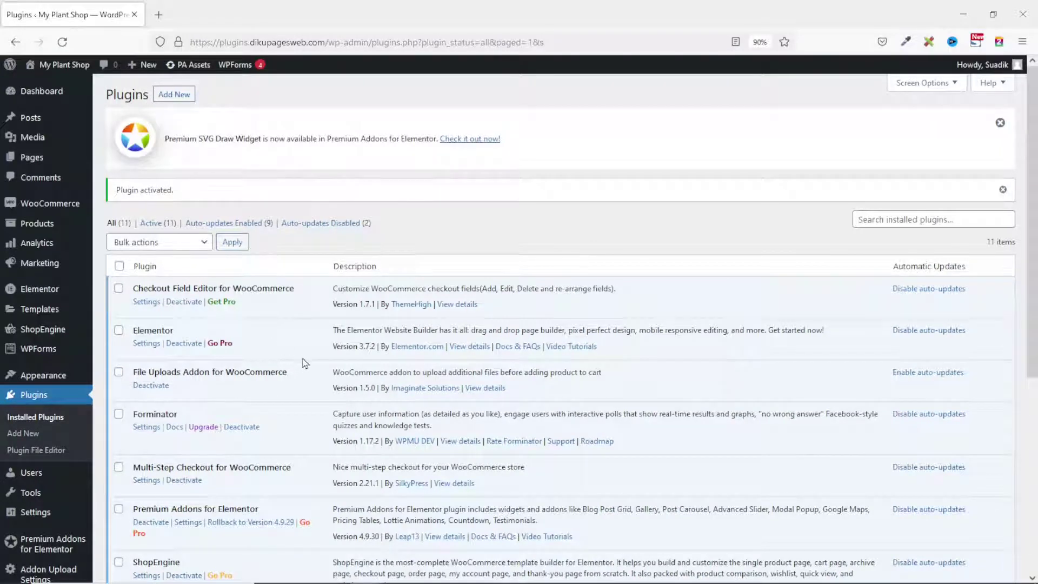
pyautogui.scroll(-2, 304, 363)
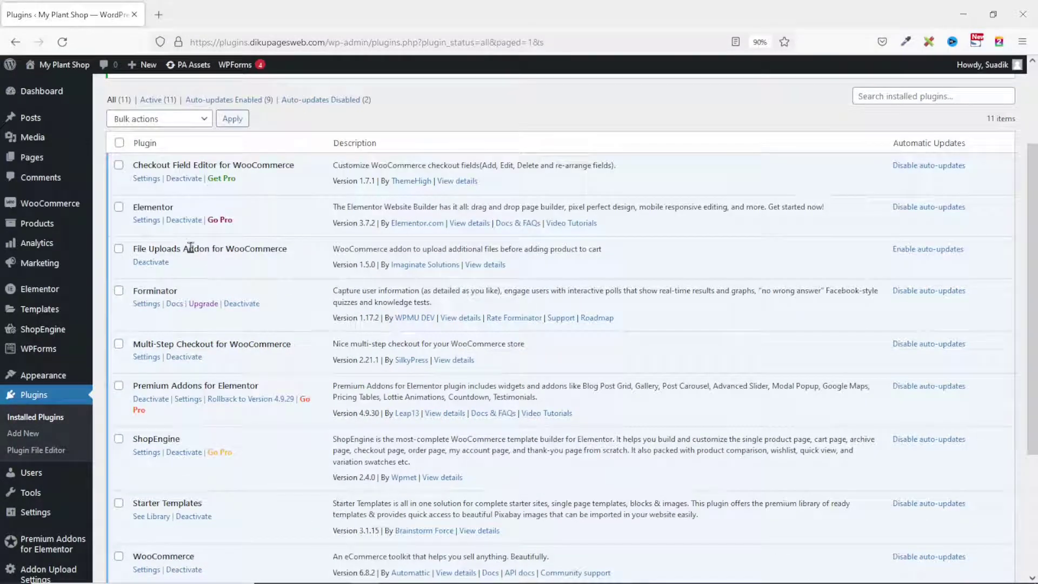
pyautogui.scroll(-2, 69, 367)
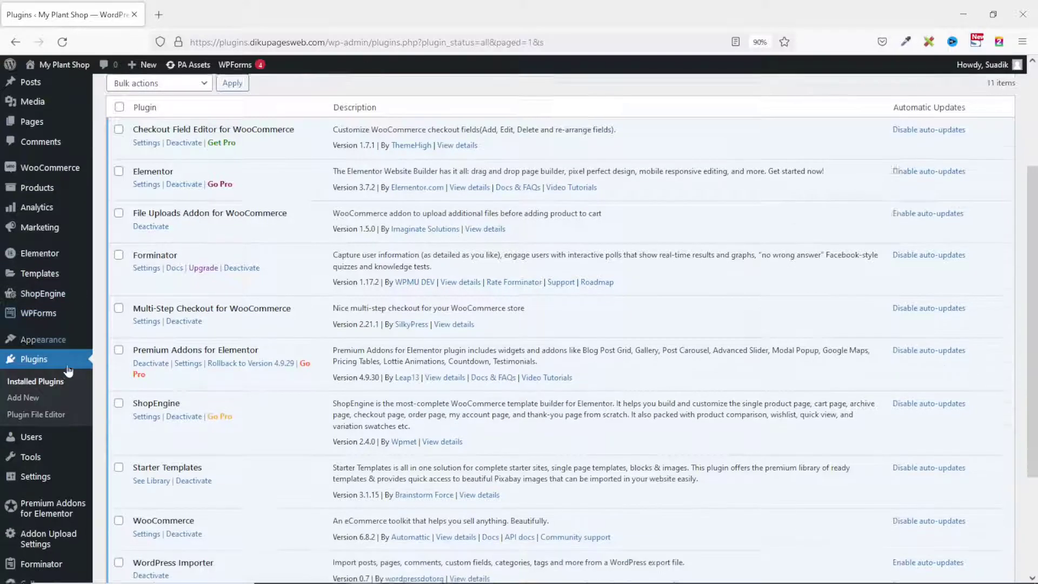
# Save the addon upload settings with uploads enabled, leaving the allowed categories empty
pyautogui.click(36, 526)
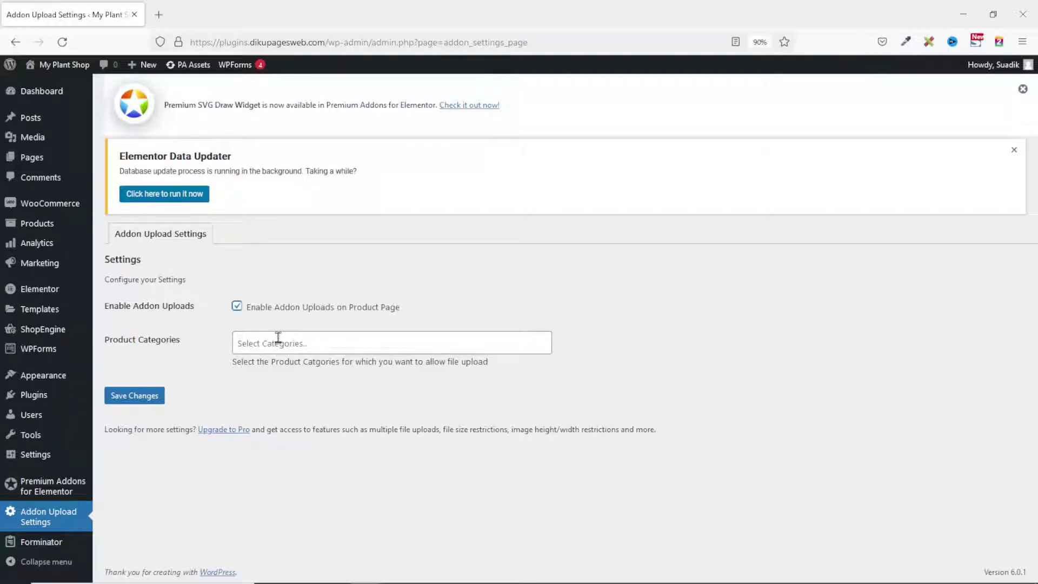
pyautogui.click(309, 345)
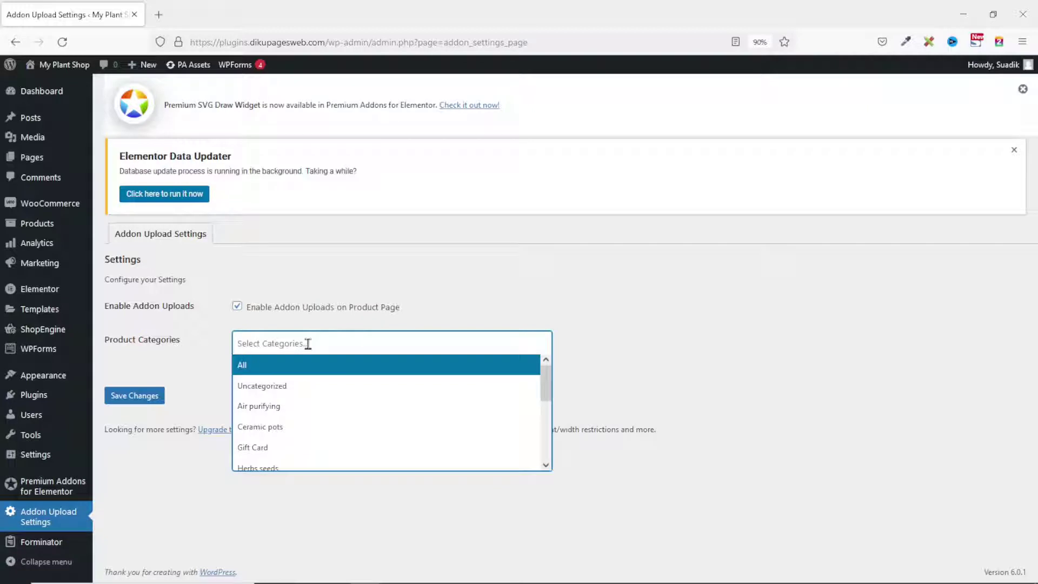
pyautogui.scroll(-3, 308, 416)
pyautogui.scroll(4, 308, 421)
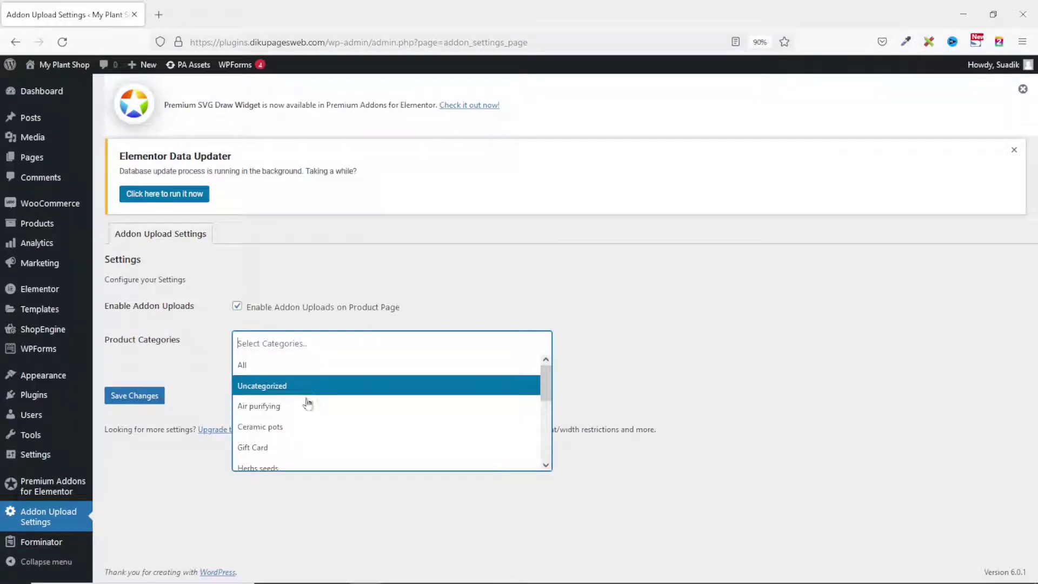
pyautogui.click(301, 407)
pyautogui.click(340, 346)
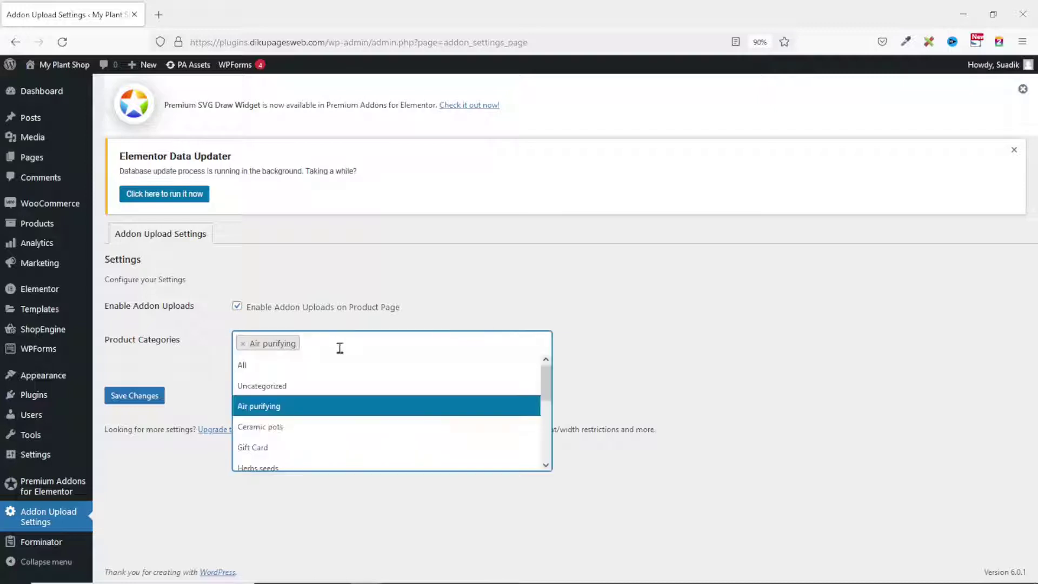
pyautogui.click(278, 426)
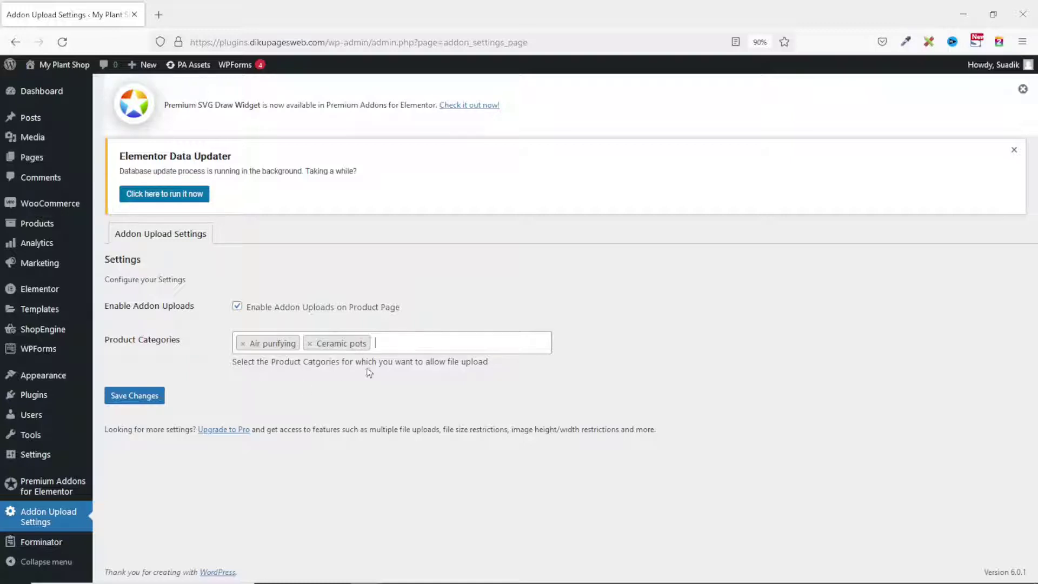
pyautogui.click(310, 345)
pyautogui.click(243, 344)
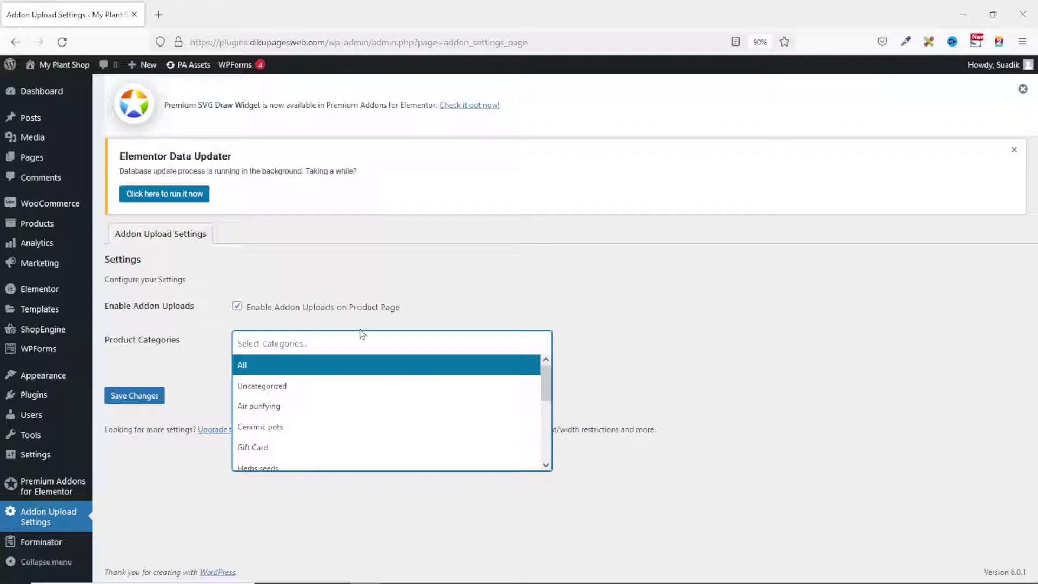
pyautogui.click(202, 359)
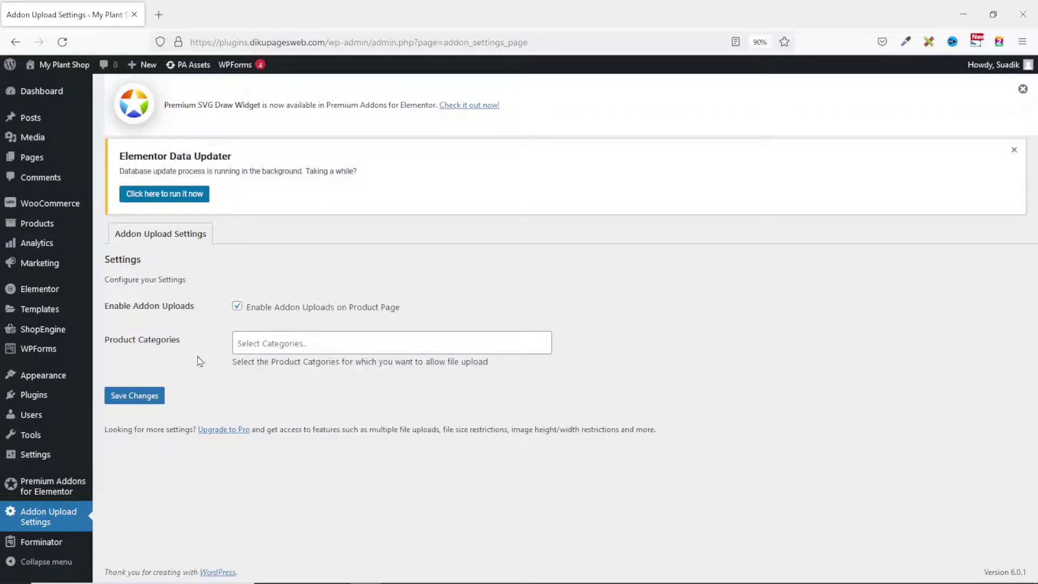
pyautogui.click(144, 397)
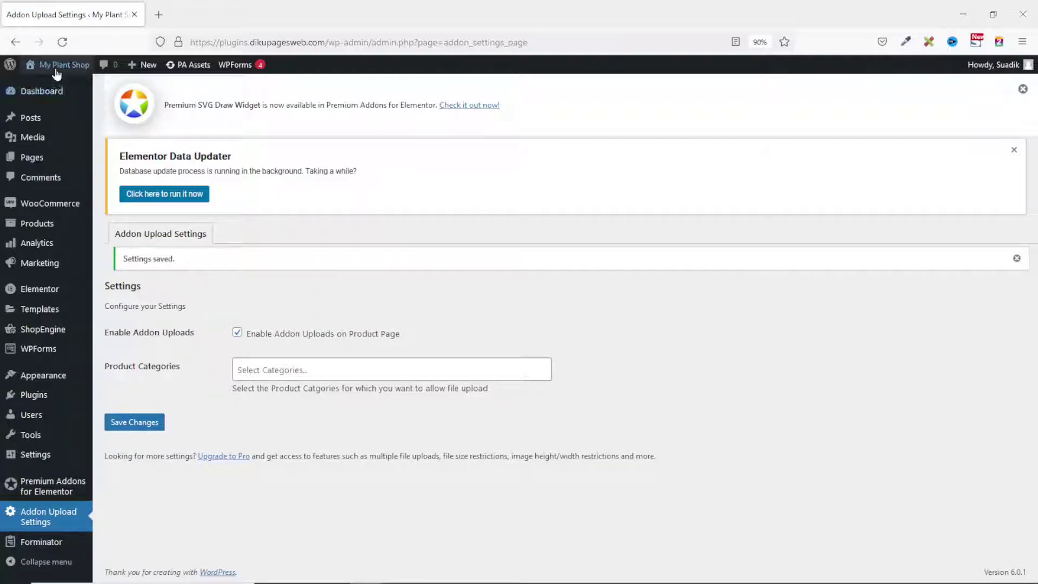
# Visit the store and open the Alocasia Regal Shield product page
pyautogui.moveTo(54, 69)
pyautogui.click(55, 105)
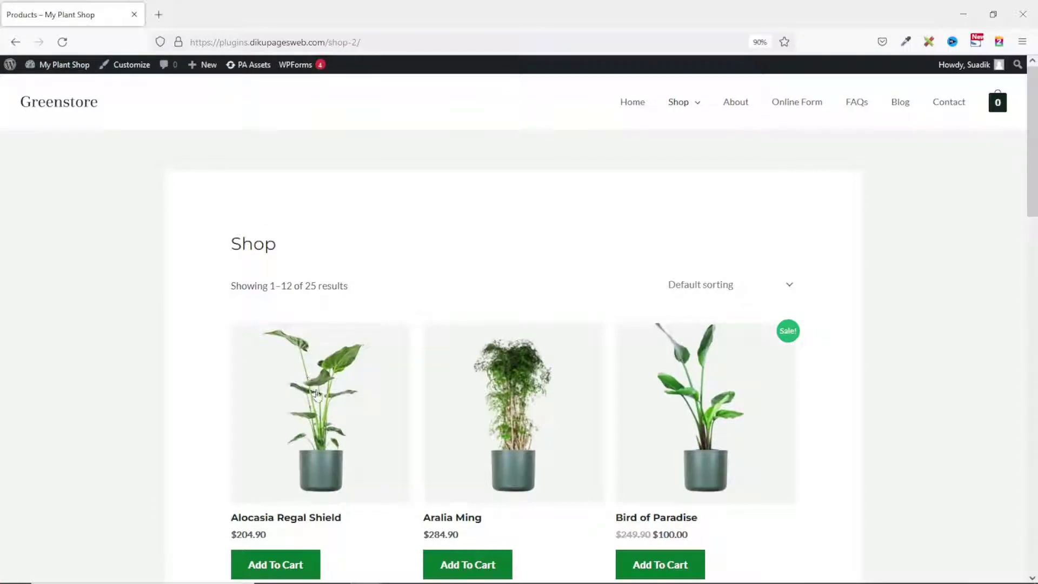
pyautogui.click(317, 394)
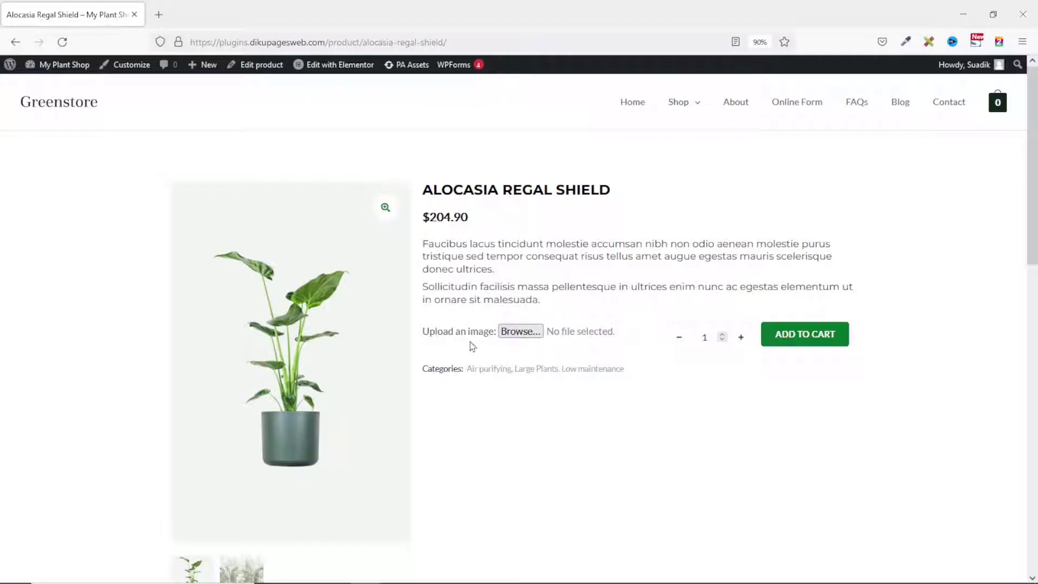
# Attach a1a.jpg to the Alocasia Regal Shield, add it to the cart, and view the $204.90 cart
pyautogui.click(508, 334)
pyautogui.click(524, 338)
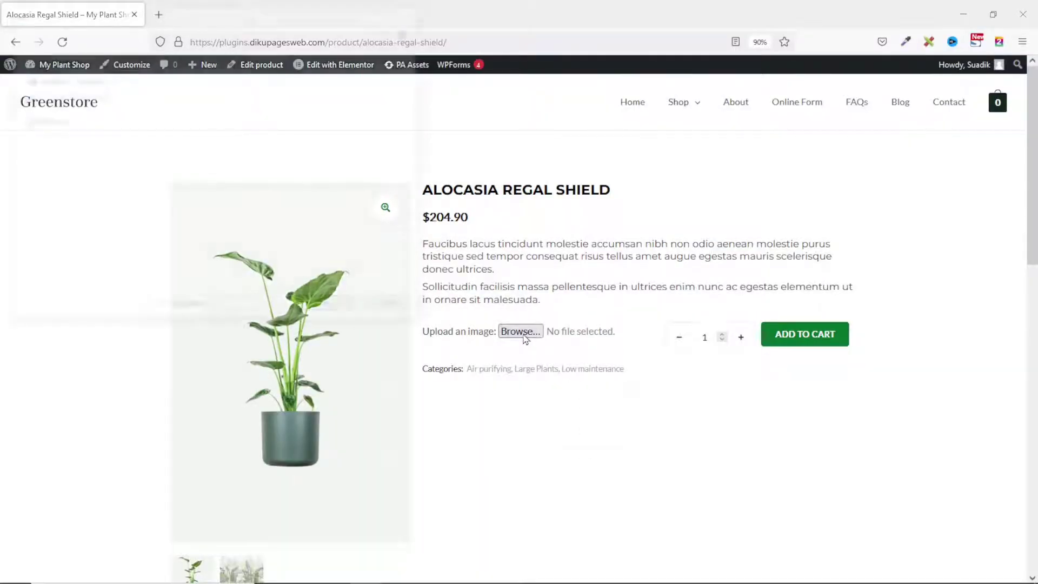
pyautogui.click(577, 290)
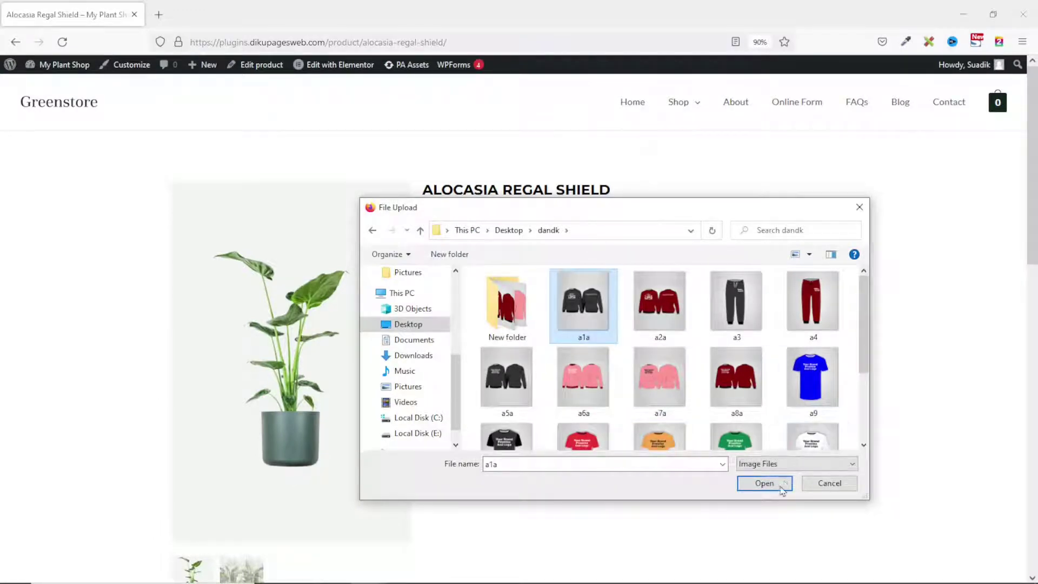
pyautogui.click(768, 488)
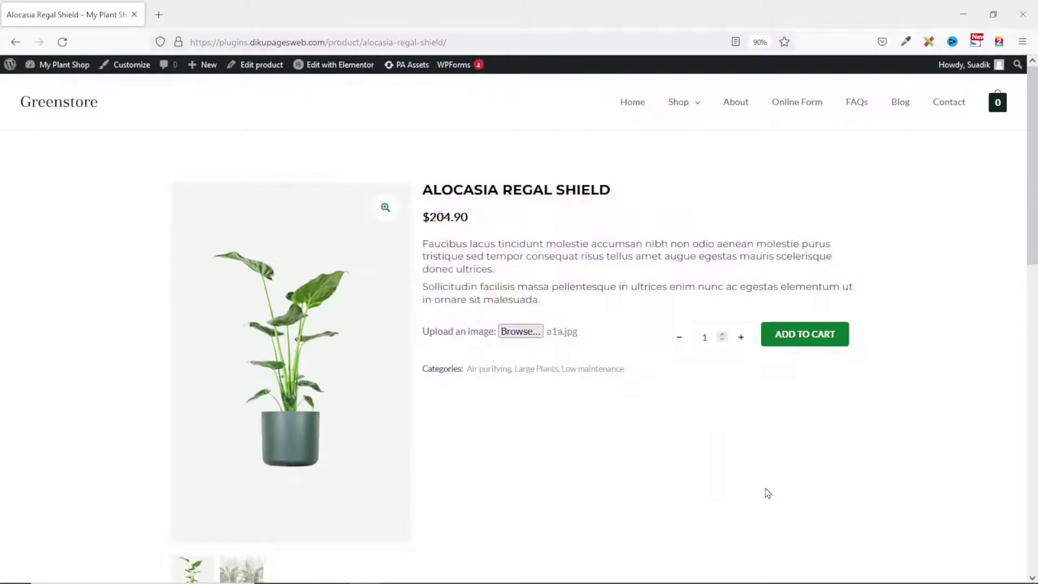
pyautogui.click(814, 337)
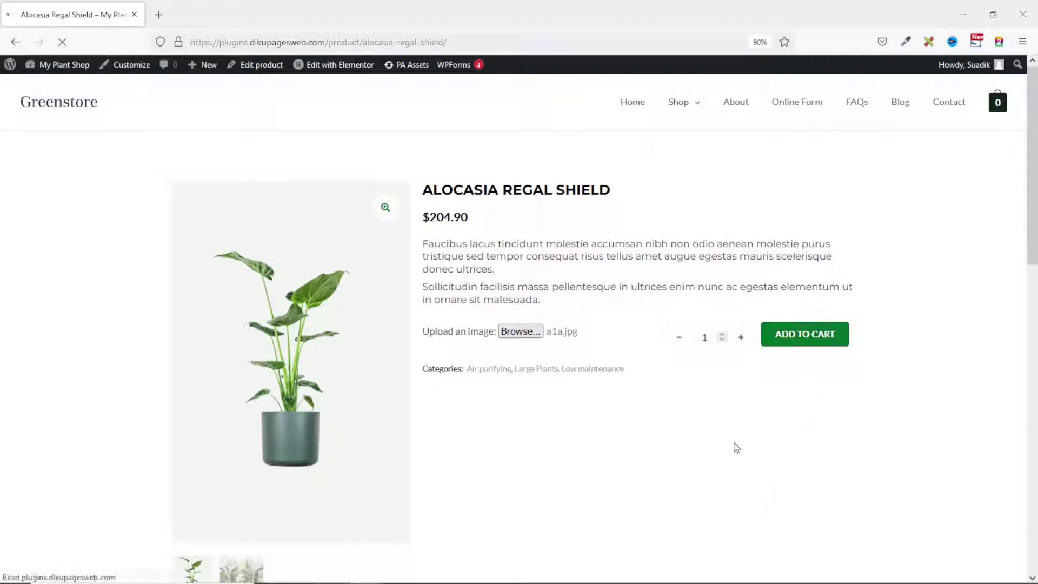
pyautogui.moveTo(998, 104)
pyautogui.click(941, 273)
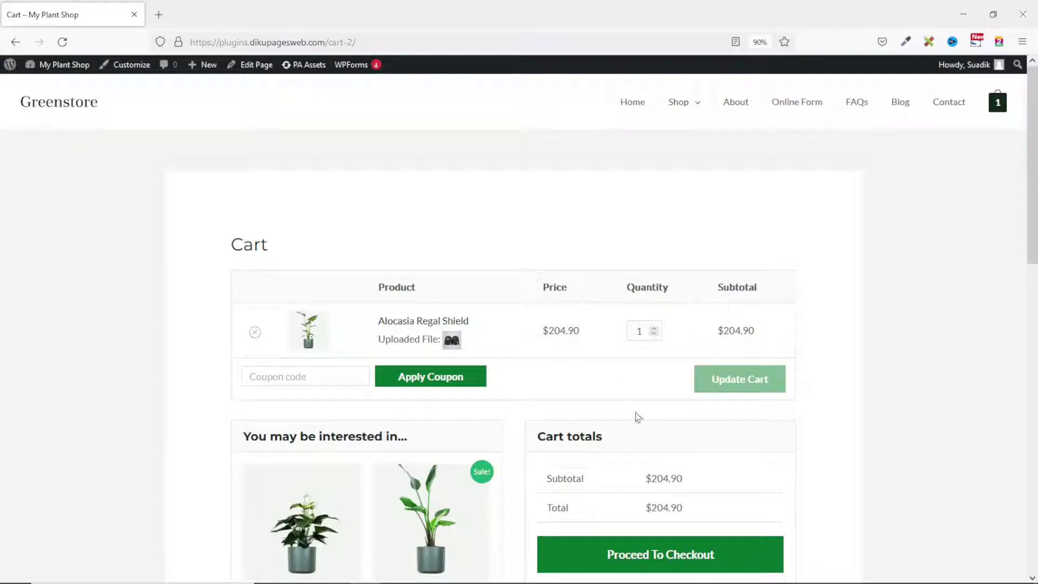
# Check out the Alocasia Regal Shield and place the $204.90 cash-on-delivery order listing a1a.jpg
pyautogui.click(647, 556)
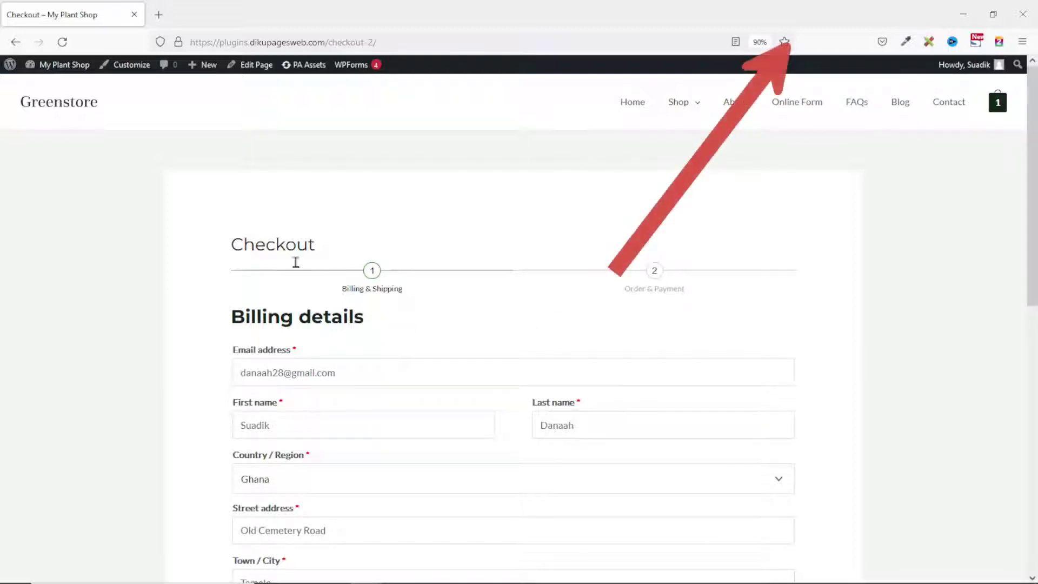
pyautogui.scroll(-8, 493, 452)
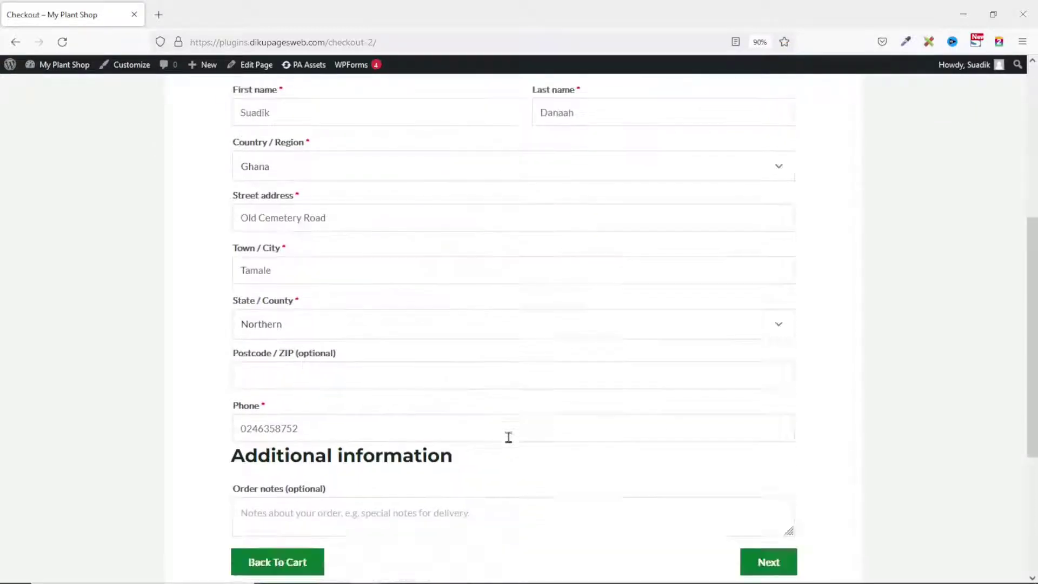
pyautogui.click(758, 378)
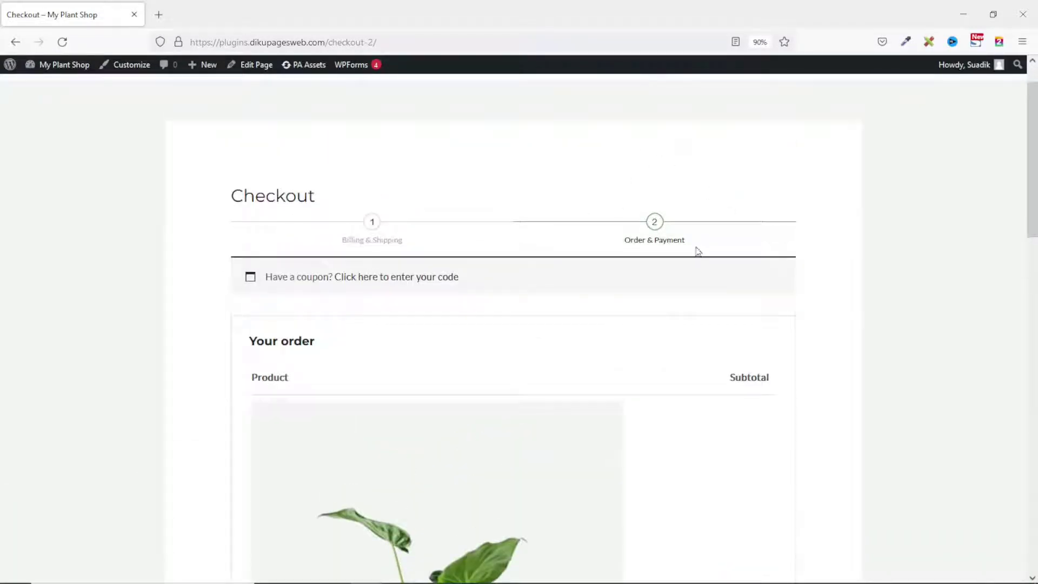
pyautogui.scroll(-10, 525, 272)
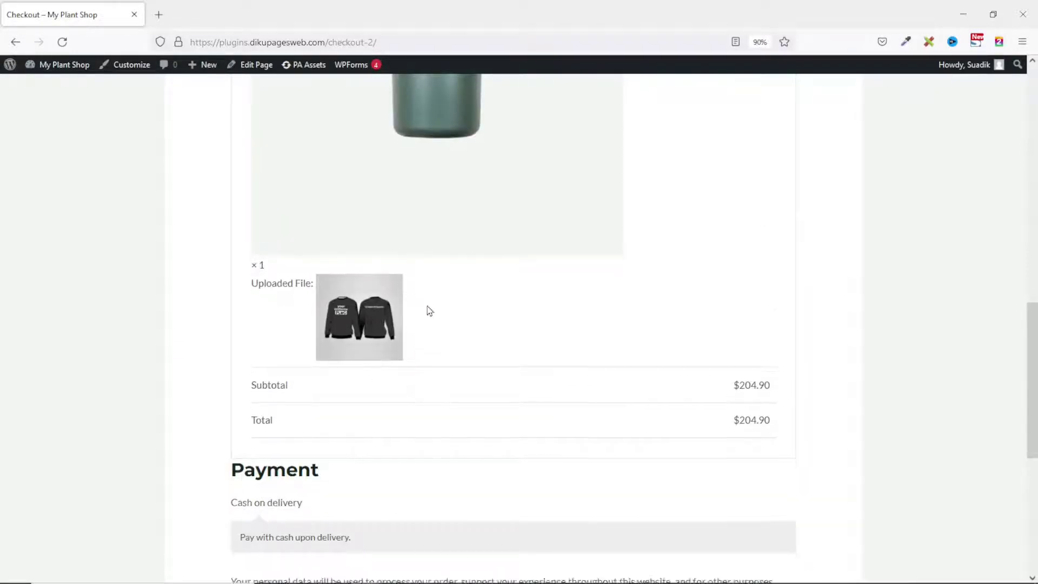
pyautogui.scroll(-5, 429, 311)
pyautogui.click(501, 328)
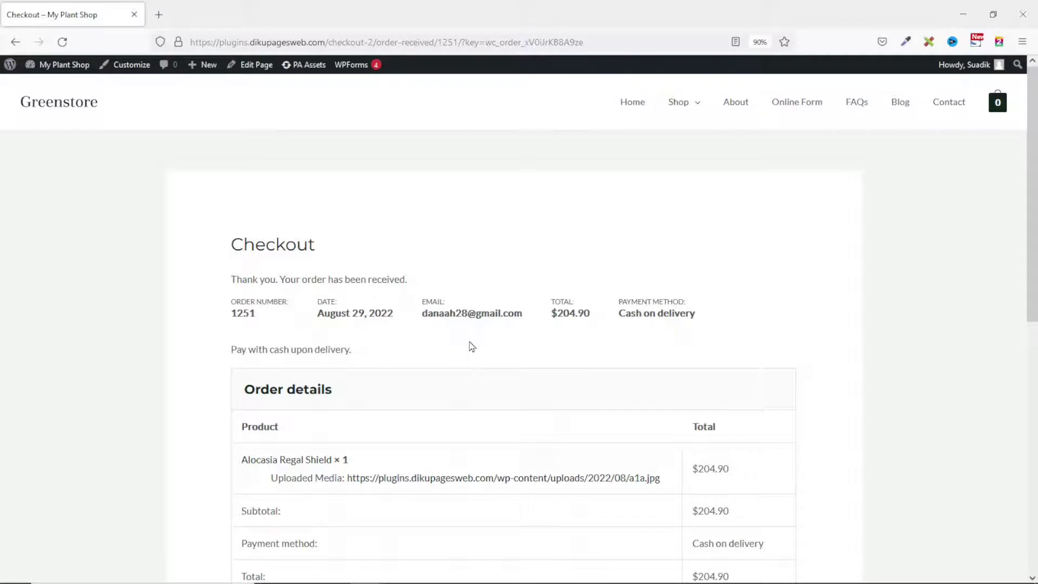
pyautogui.click(63, 72)
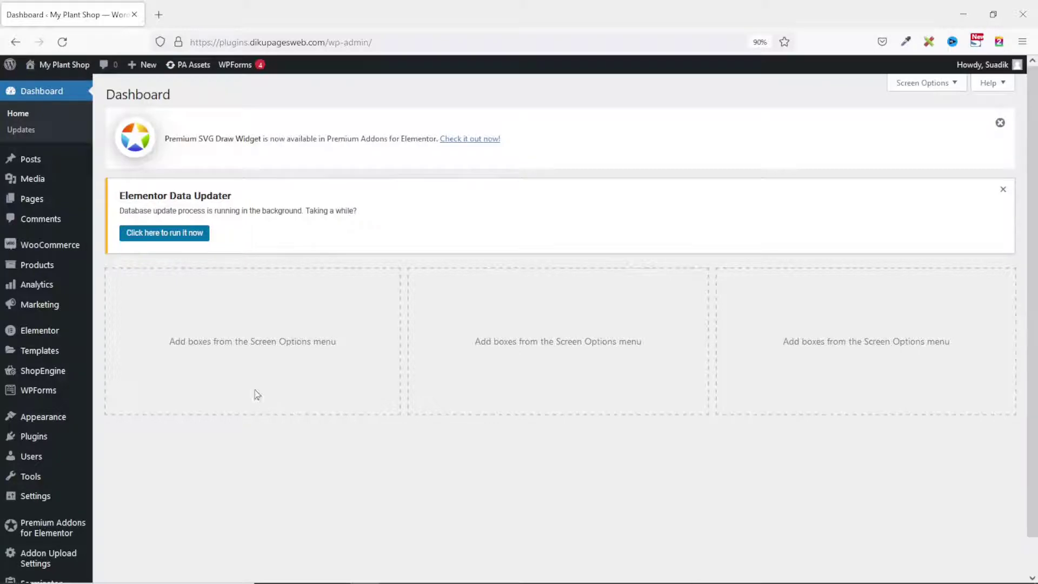
# Open the newest WooCommerce order ($204.90) and scroll to its a1a.jpg uploaded-media link
pyautogui.moveTo(40, 246)
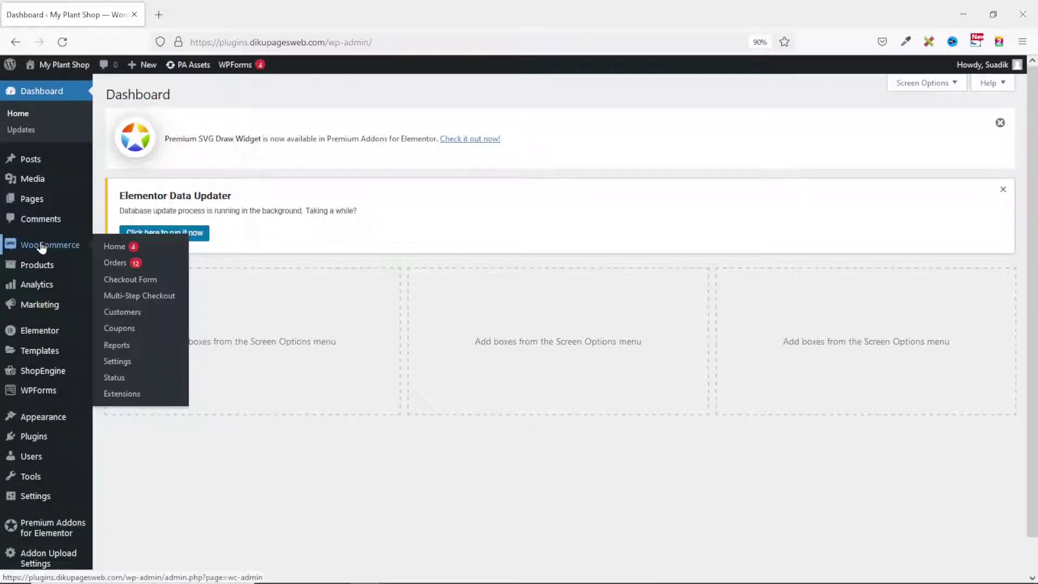
pyautogui.click(125, 264)
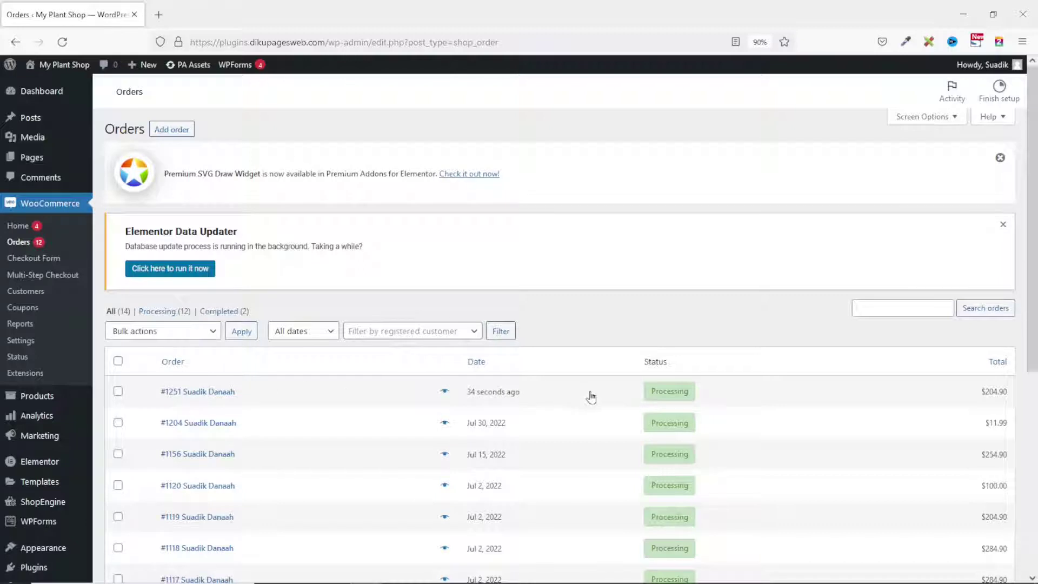
pyautogui.click(206, 393)
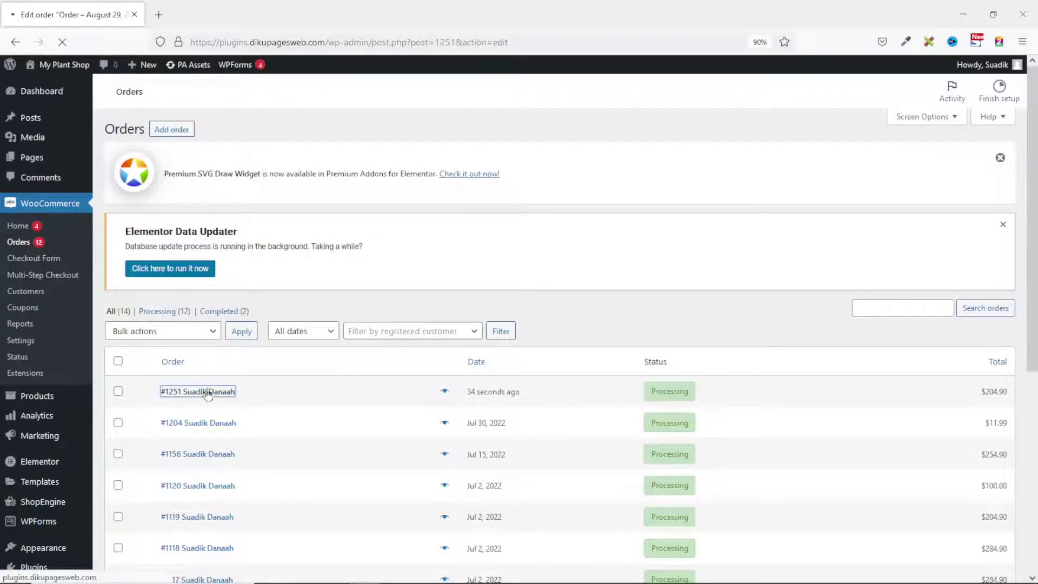
pyautogui.scroll(-3, 303, 335)
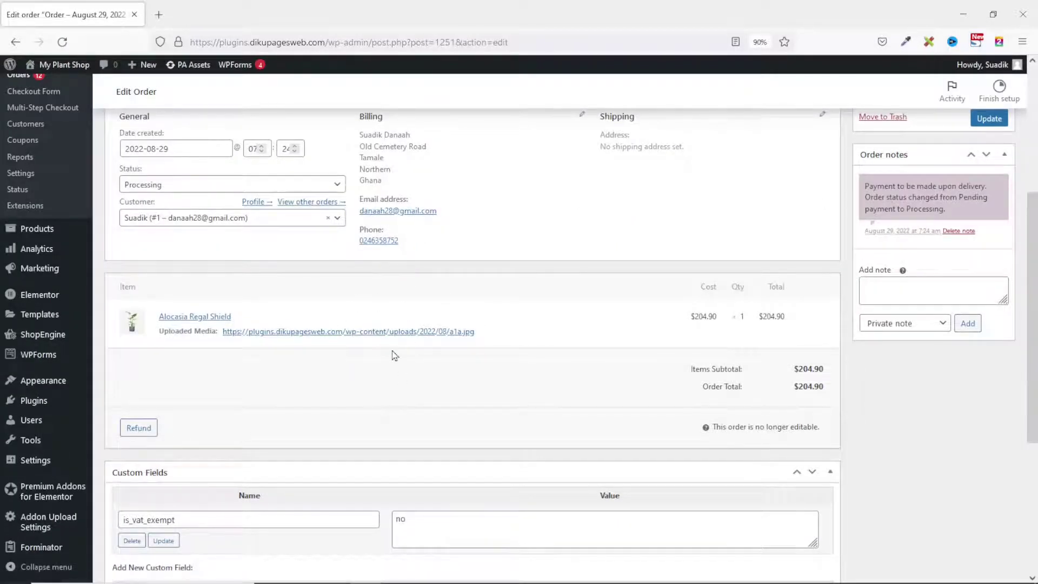
# Open the uploaded sweatshirt image and save it as a1a in Downloads
pyautogui.click(360, 332)
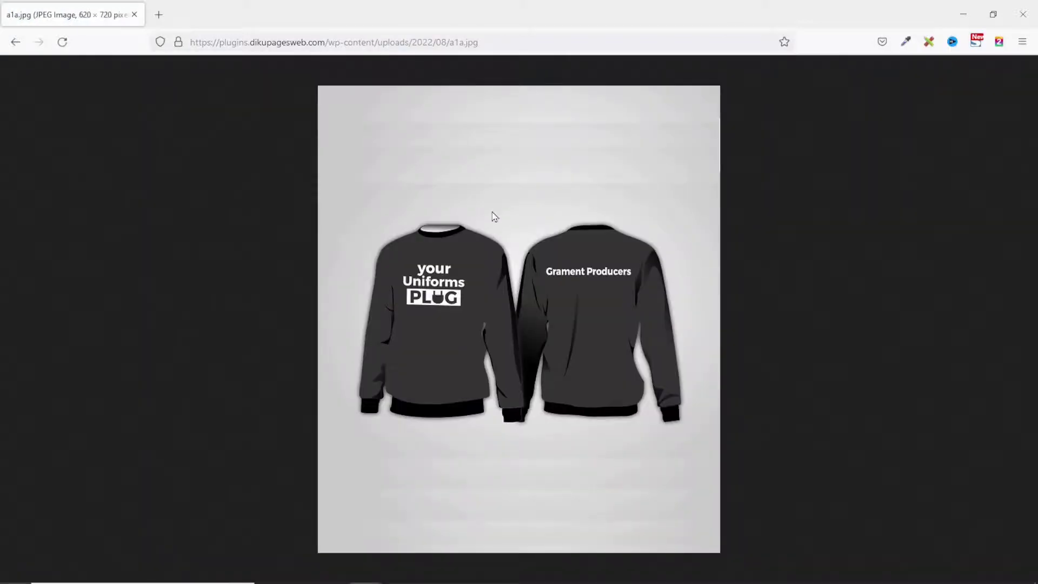
pyautogui.rightClick(493, 212)
pyautogui.rightClick(499, 251)
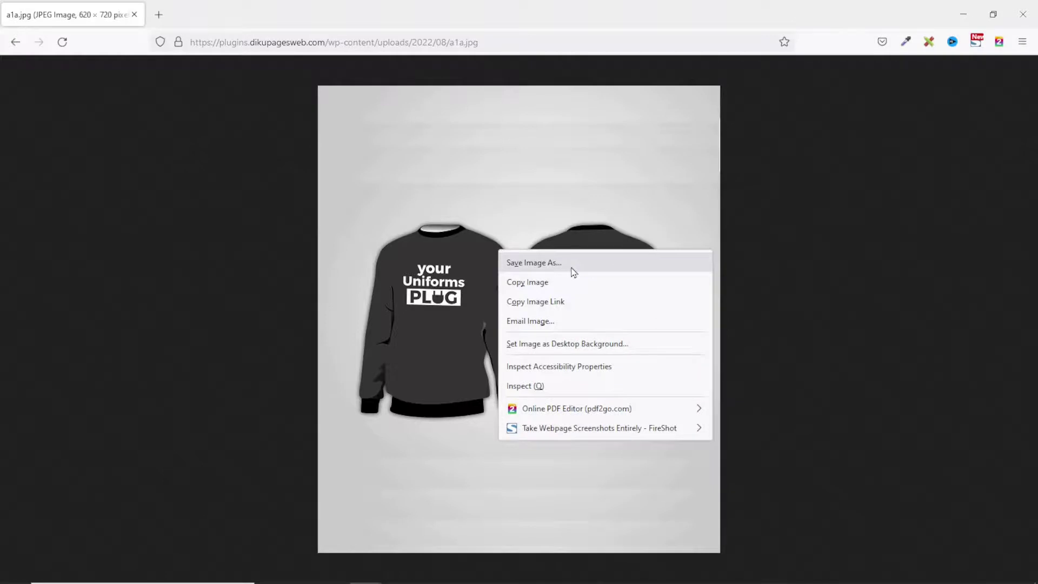
pyautogui.click(574, 272)
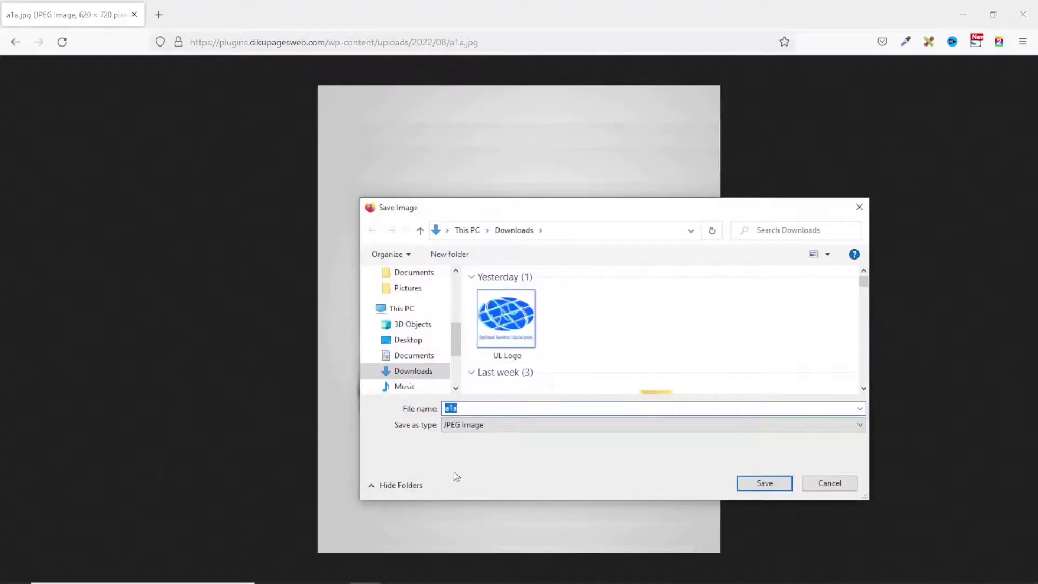
pyautogui.click(777, 484)
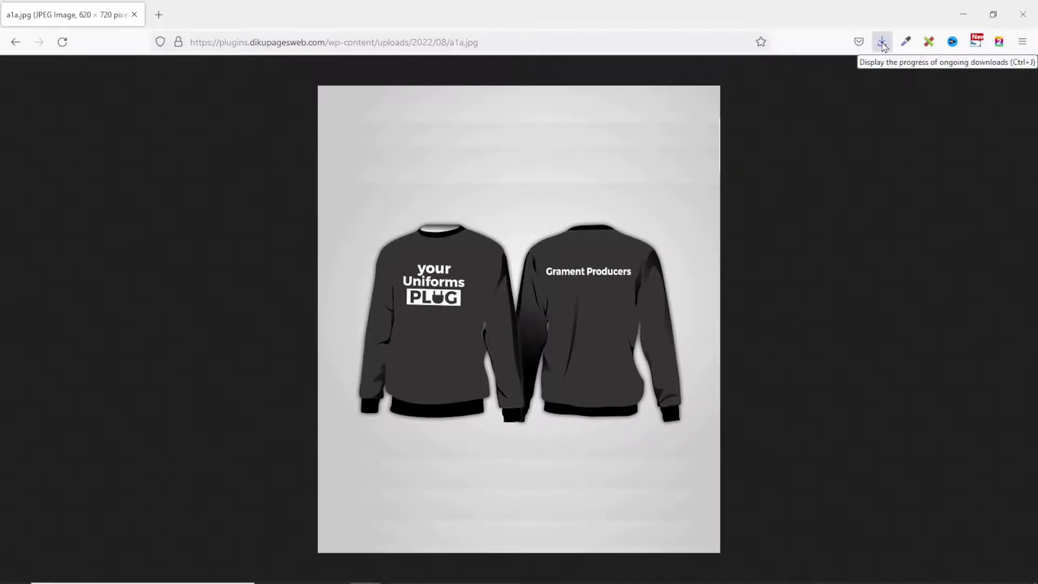
# Confirm the 57.1 KB download completed and return to the Edit order page
pyautogui.click(883, 43)
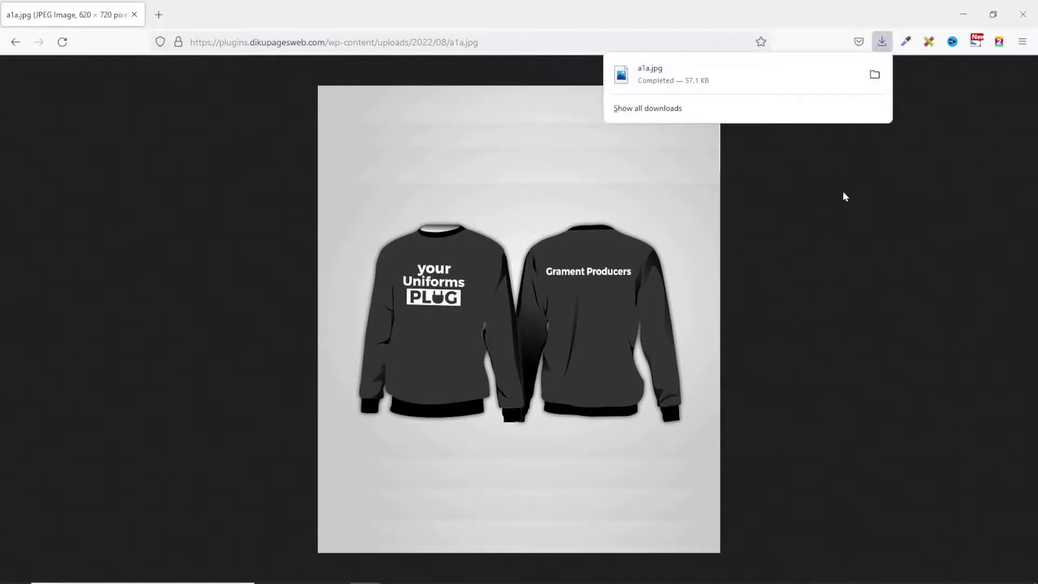
pyautogui.click(430, 305)
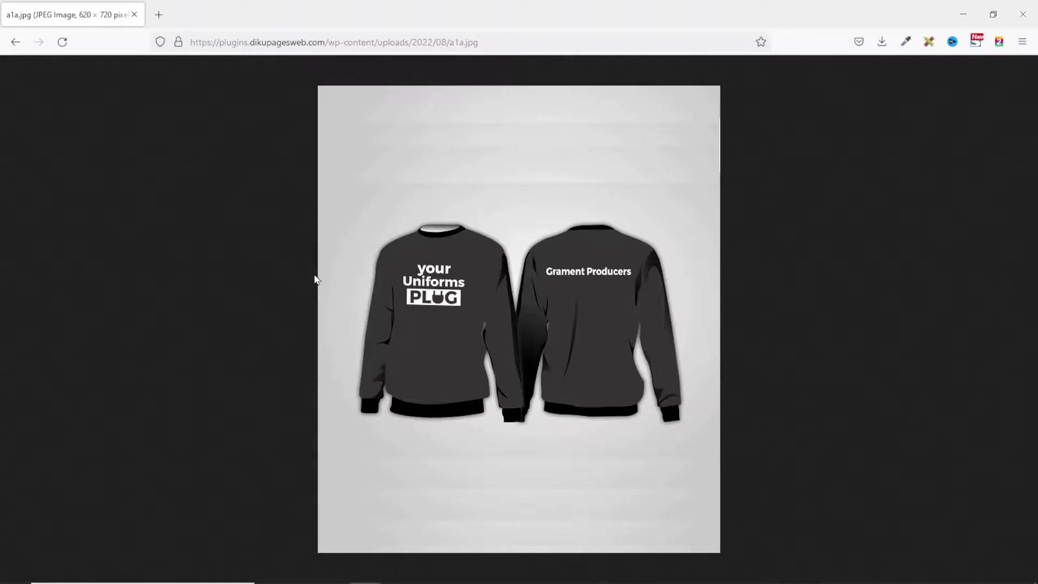
pyautogui.click(15, 42)
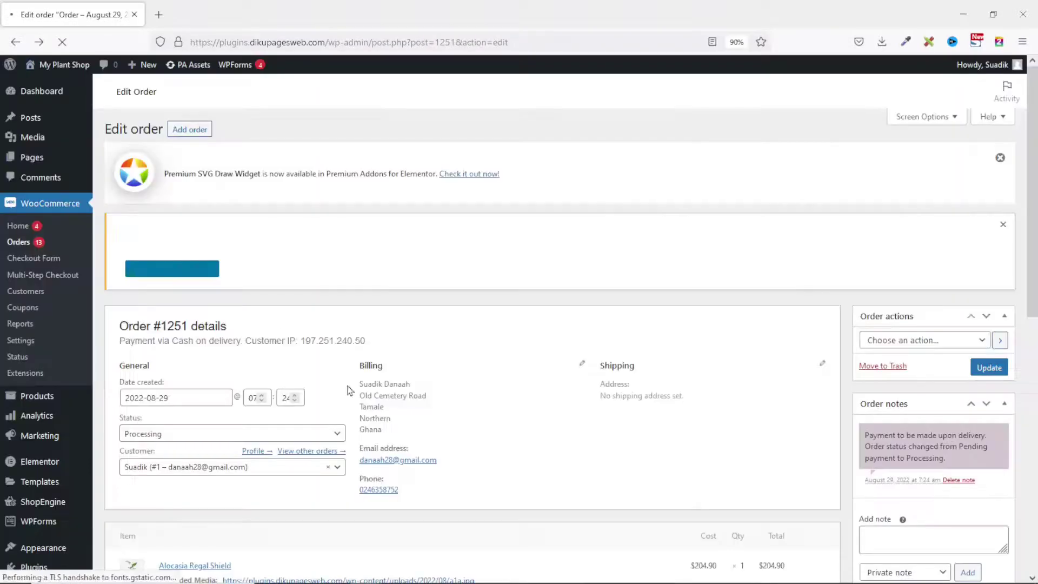
# Open the Aralia Ming product page ($284.90) from the shop and begin choosing a file to upload
pyautogui.moveTo(80, 65)
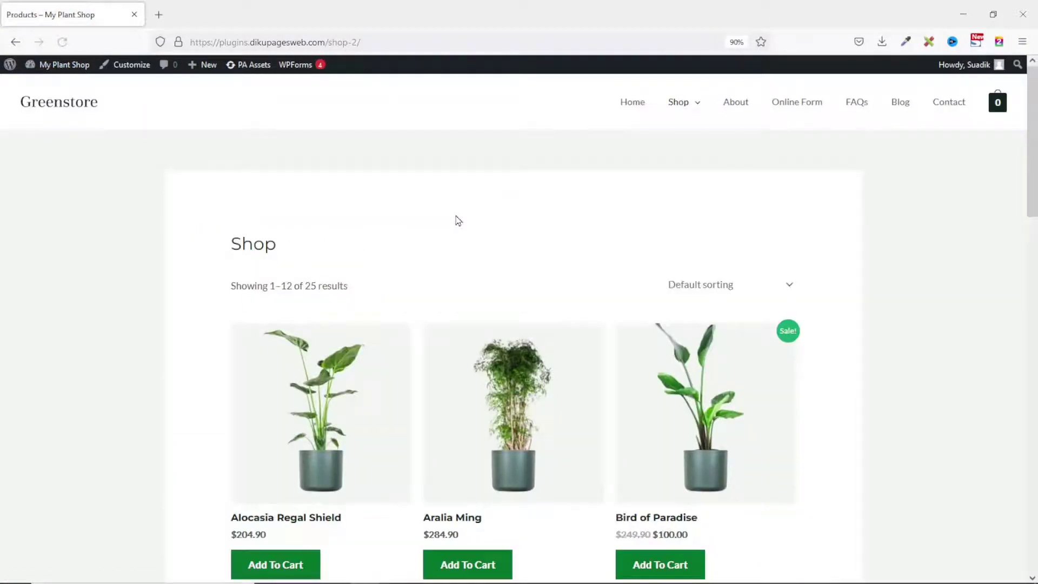
pyautogui.click(513, 408)
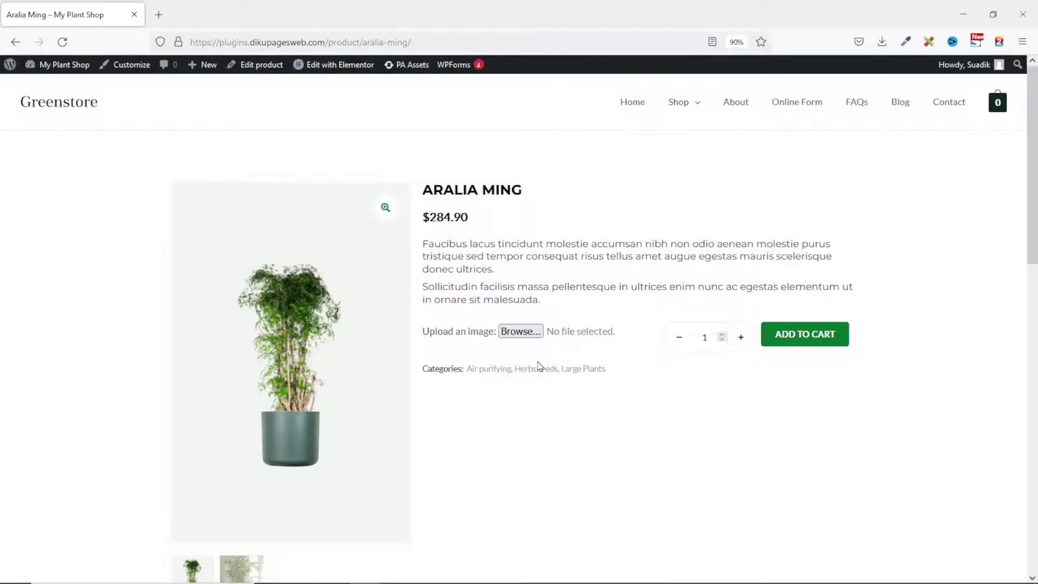
pyautogui.click(521, 334)
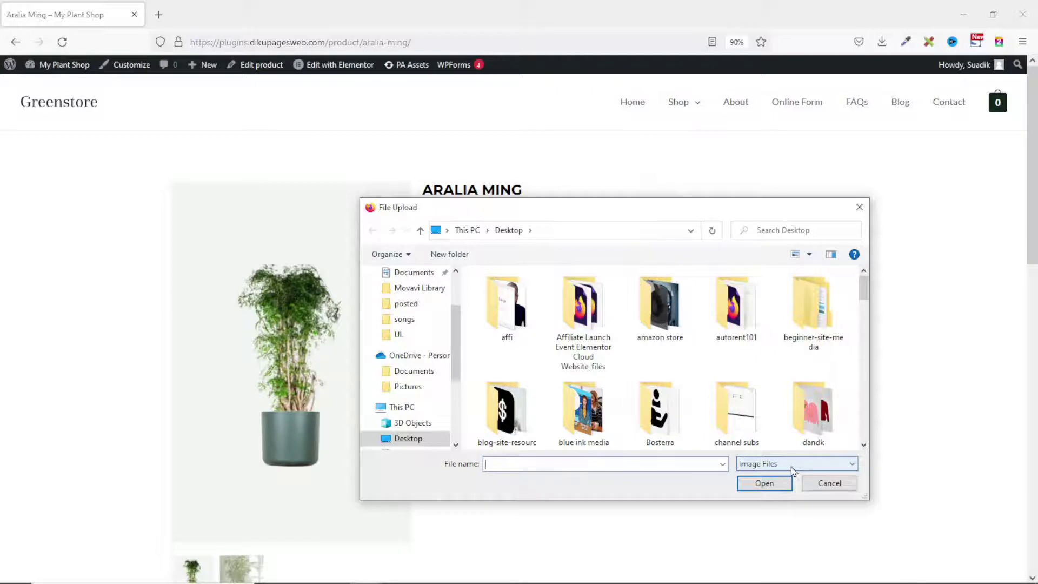
# Attach digital-kit.zip to the Upload an image field, with the picker set to All Files
pyautogui.scroll(-15, 808, 373)
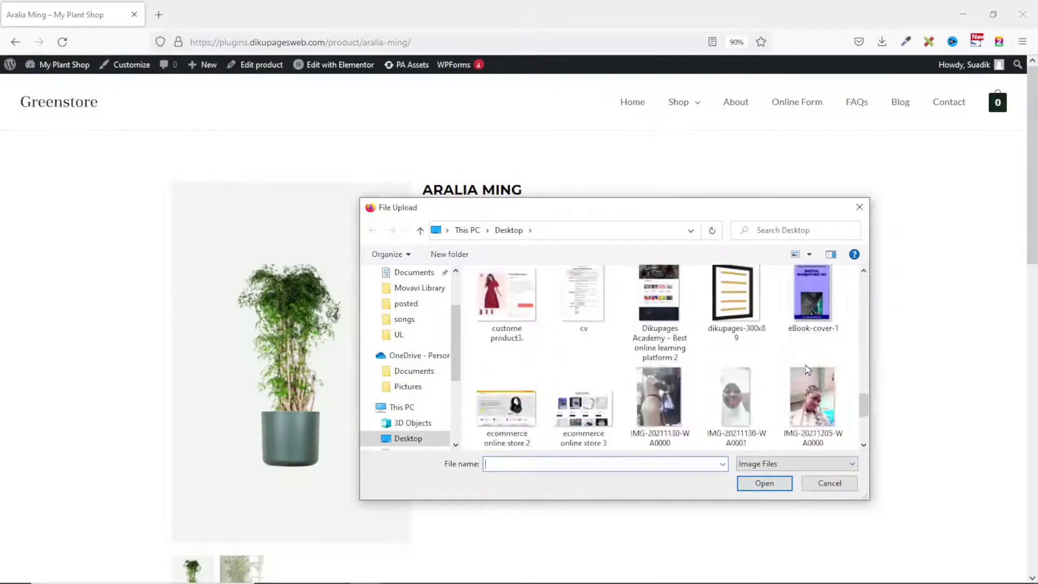
pyautogui.scroll(1, 810, 383)
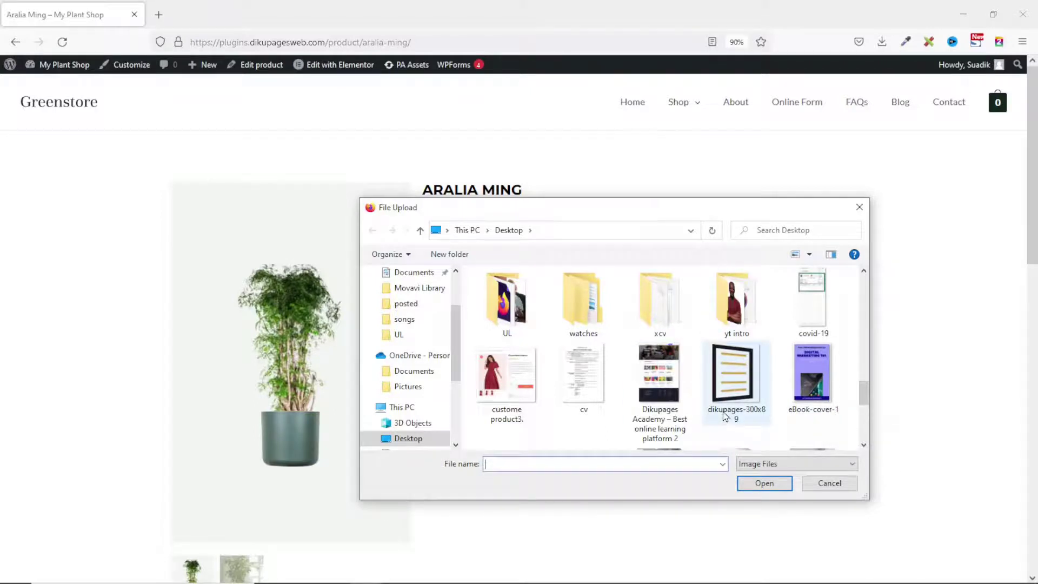
pyautogui.click(806, 466)
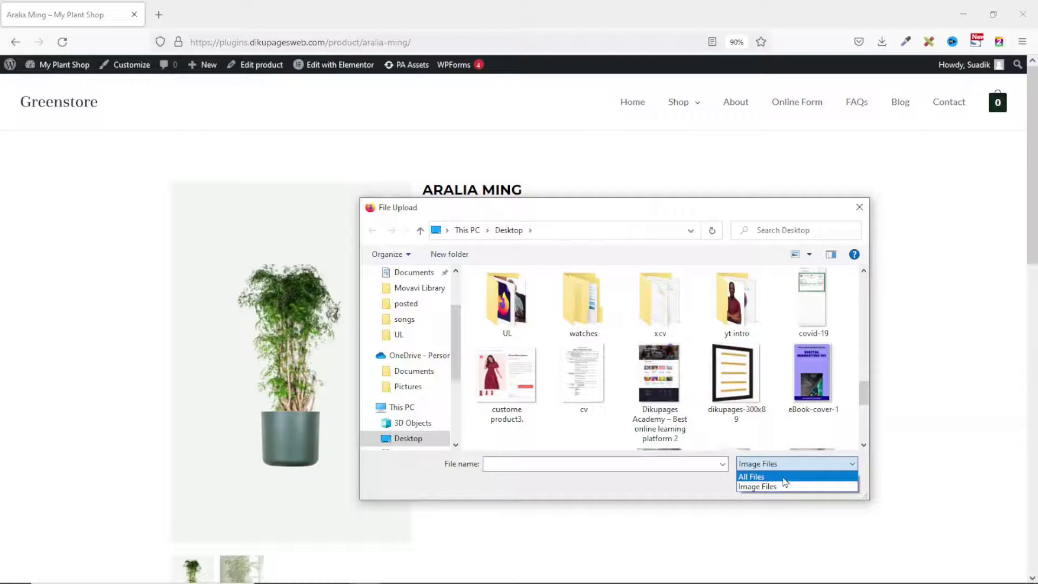
pyautogui.click(782, 478)
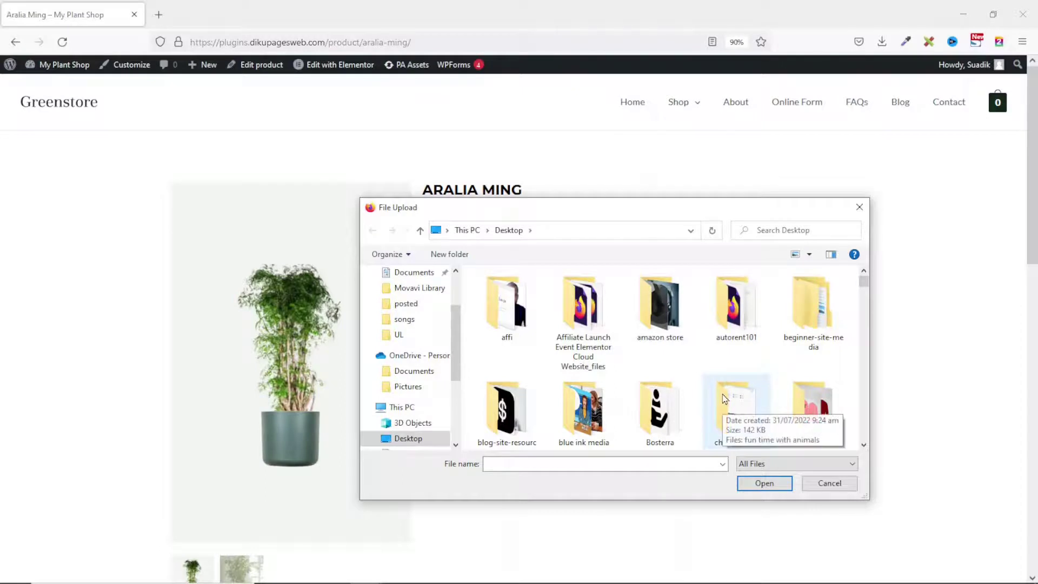
pyautogui.write('danaah demo link')
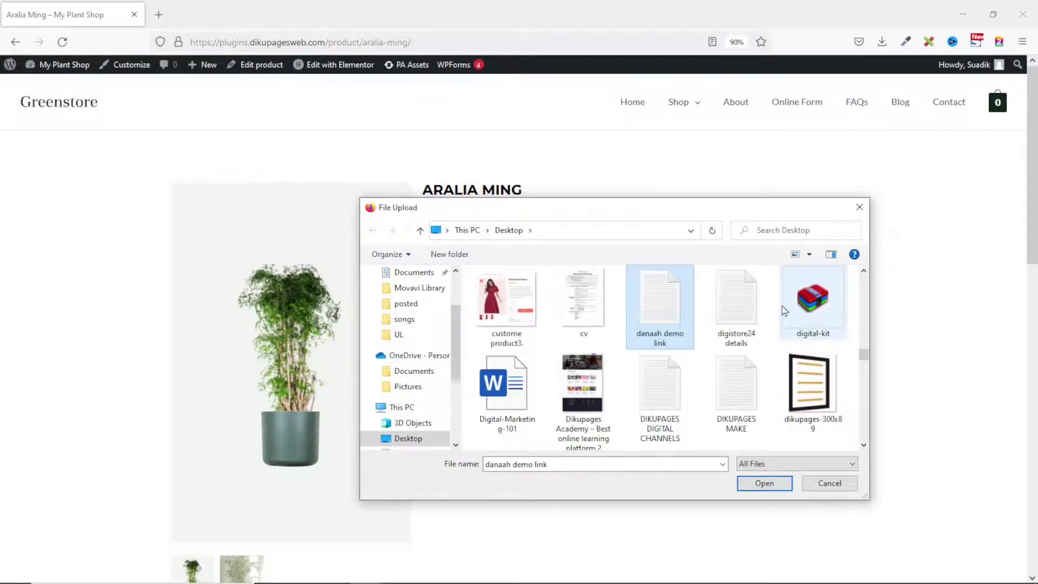
pyautogui.click(812, 306)
pyautogui.click(764, 484)
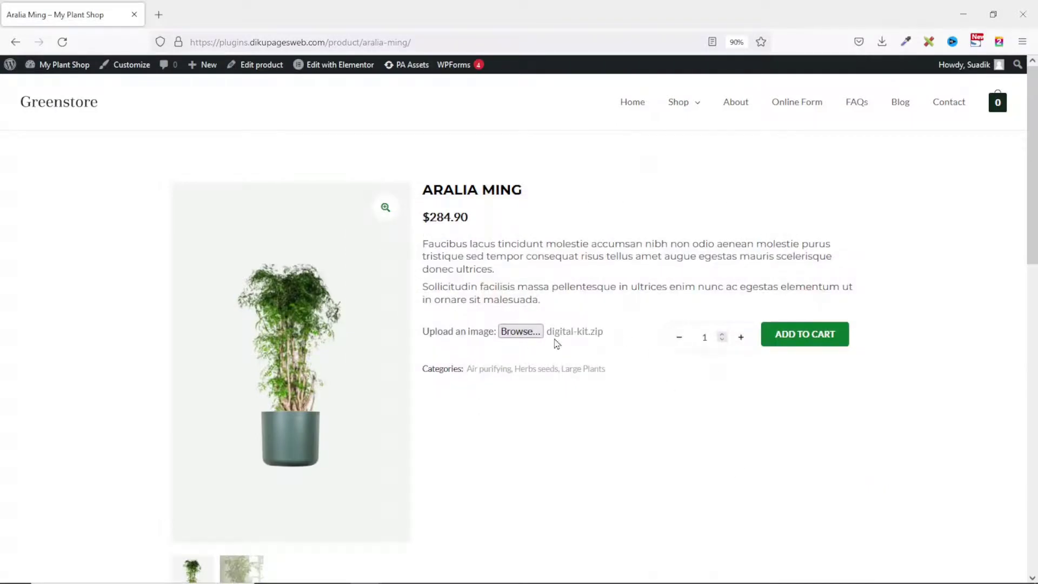
# Add Aralia Ming with the attached zip to the cart and proceed to checkout
pyautogui.click(818, 340)
pyautogui.moveTo(1009, 105)
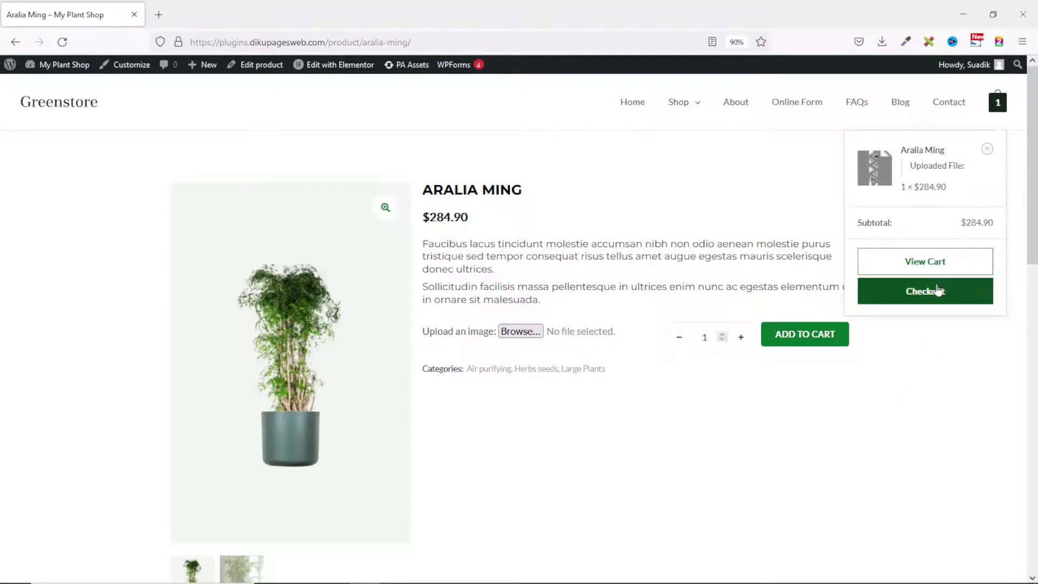
pyautogui.click(938, 291)
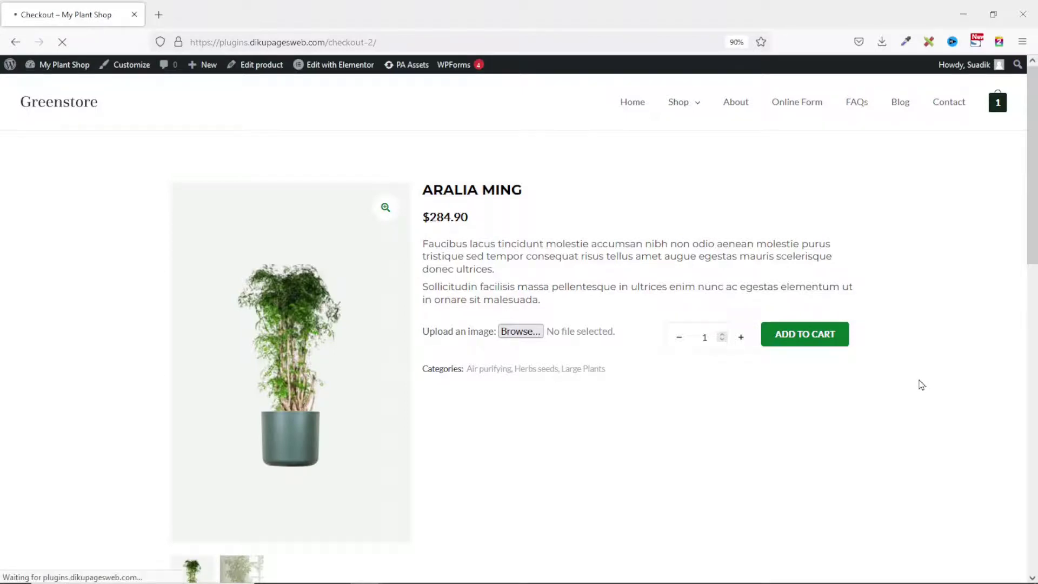
# Place the $289.90 order with digital-kit-1.zip and return to the admin Dashboard
pyautogui.scroll(-10, 719, 367)
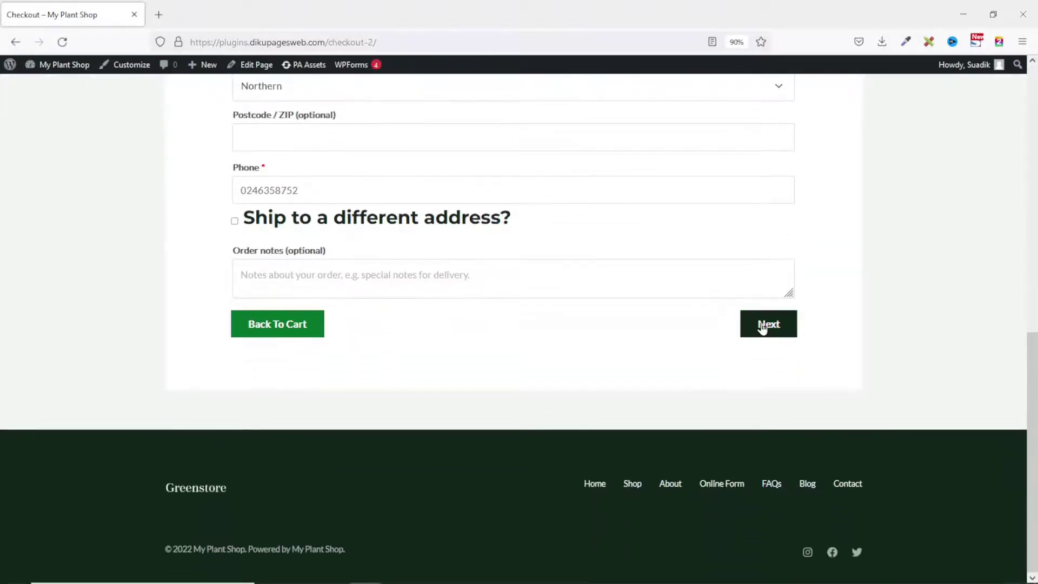
pyautogui.click(768, 325)
pyautogui.scroll(-5, 762, 323)
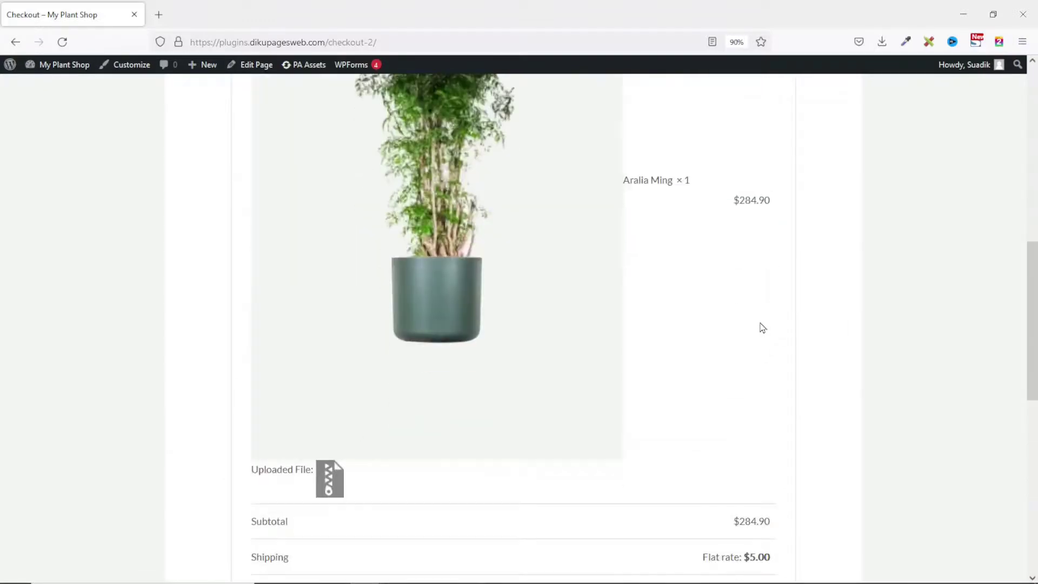
pyautogui.scroll(-5, 761, 325)
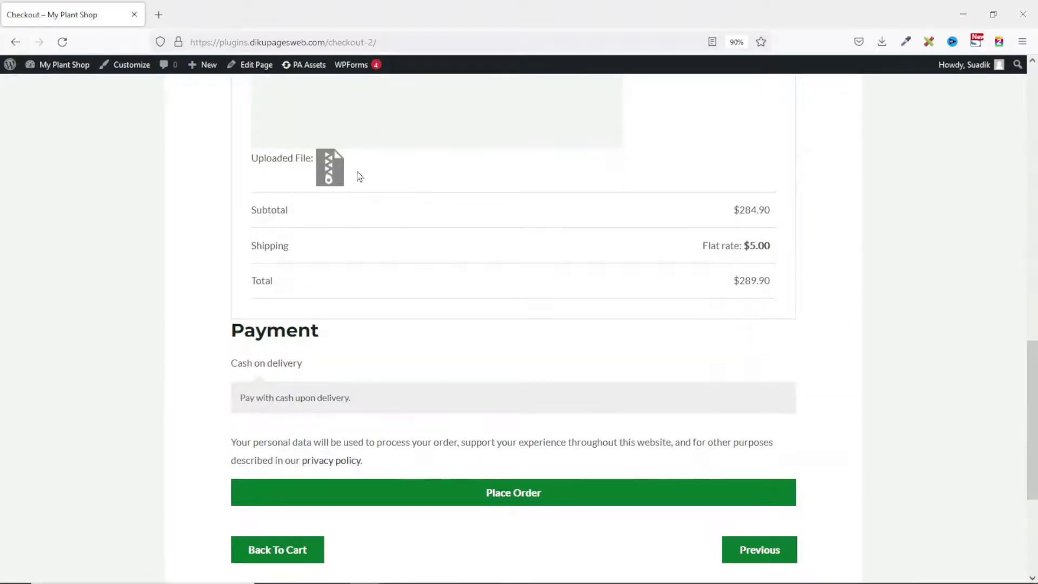
pyautogui.click(516, 493)
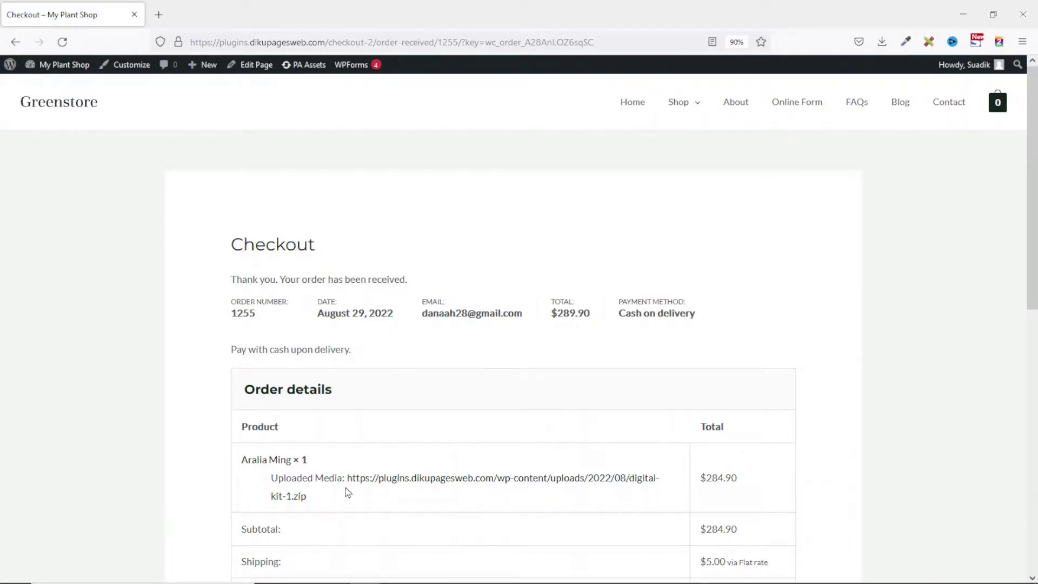
pyautogui.click(62, 67)
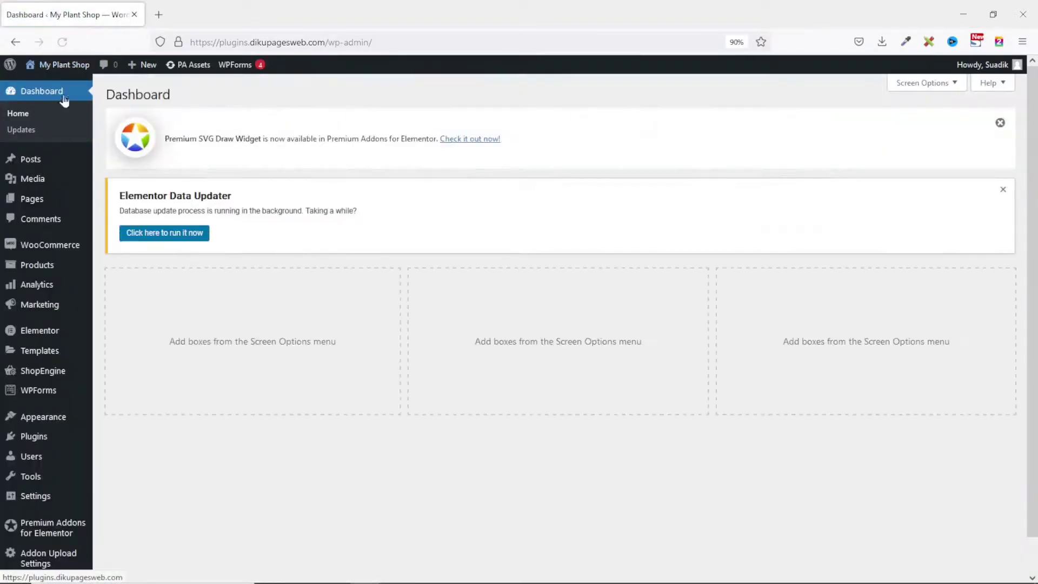
# Open the newest Aralia Ming order in WooCommerce Orders and download its uploaded digital-kit-1.zip
pyautogui.moveTo(54, 247)
pyautogui.click(117, 264)
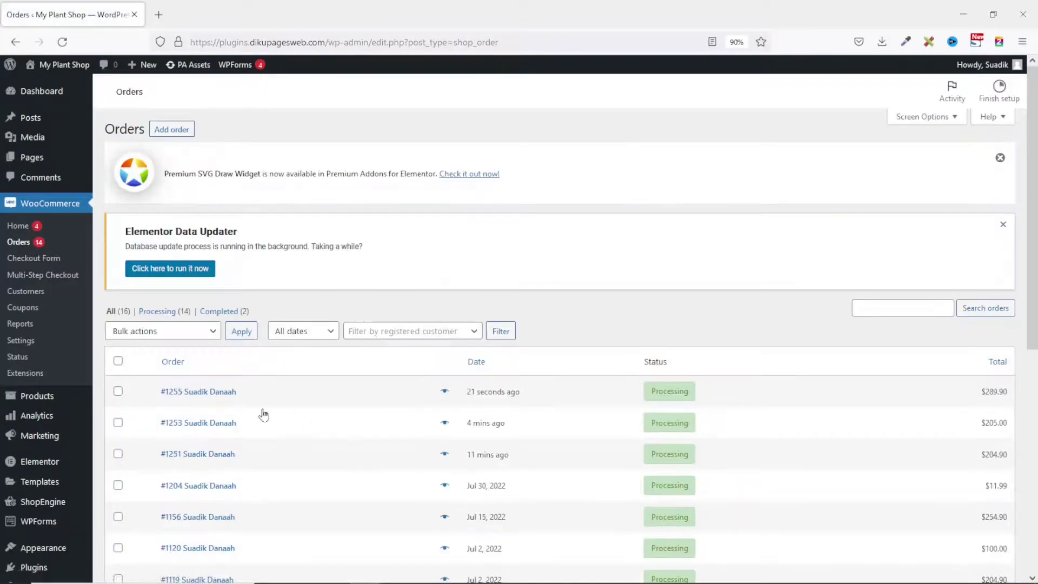
pyautogui.click(205, 398)
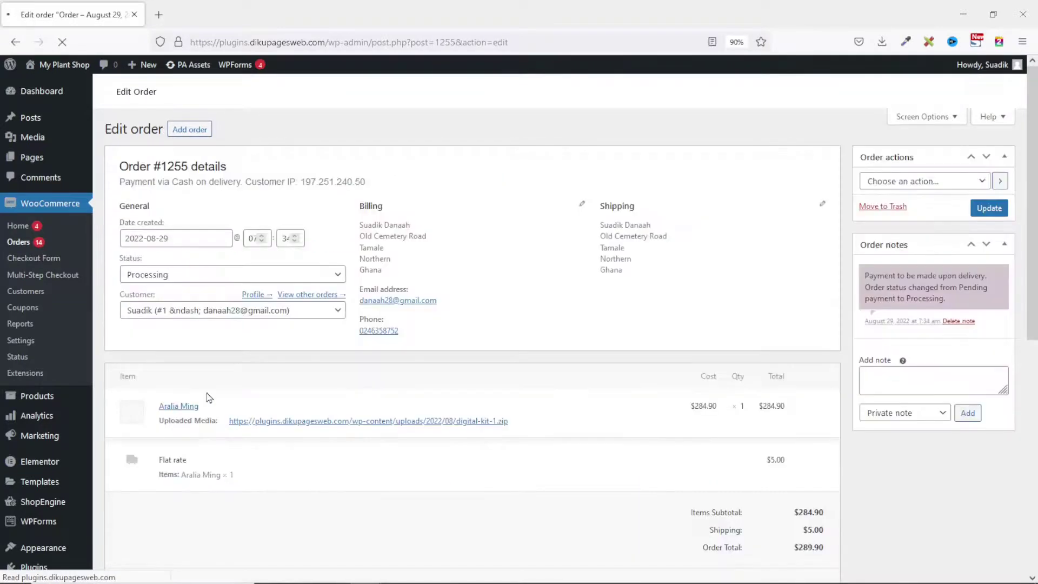
pyautogui.scroll(-1, 227, 392)
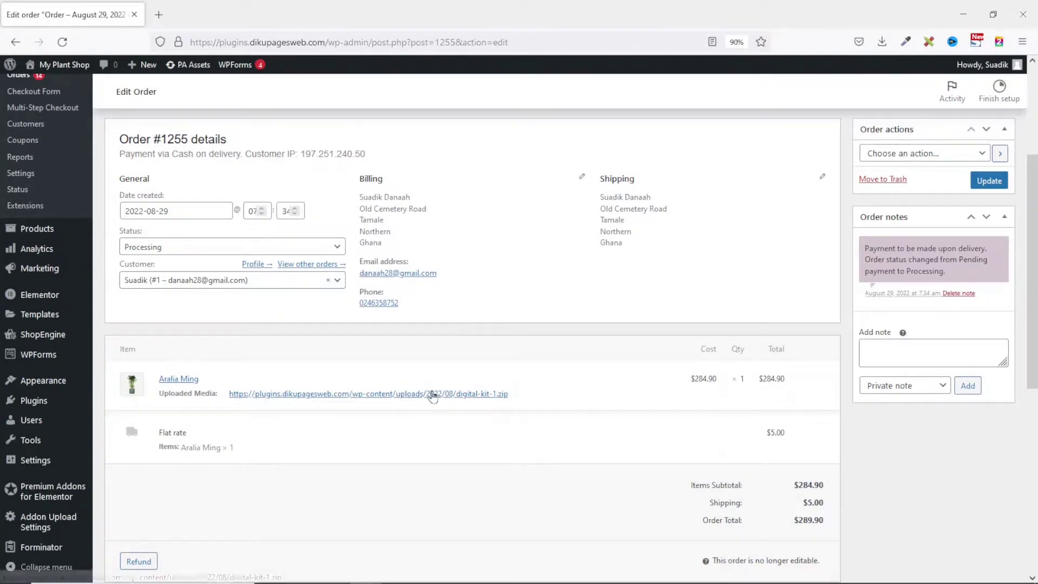
pyautogui.click(402, 396)
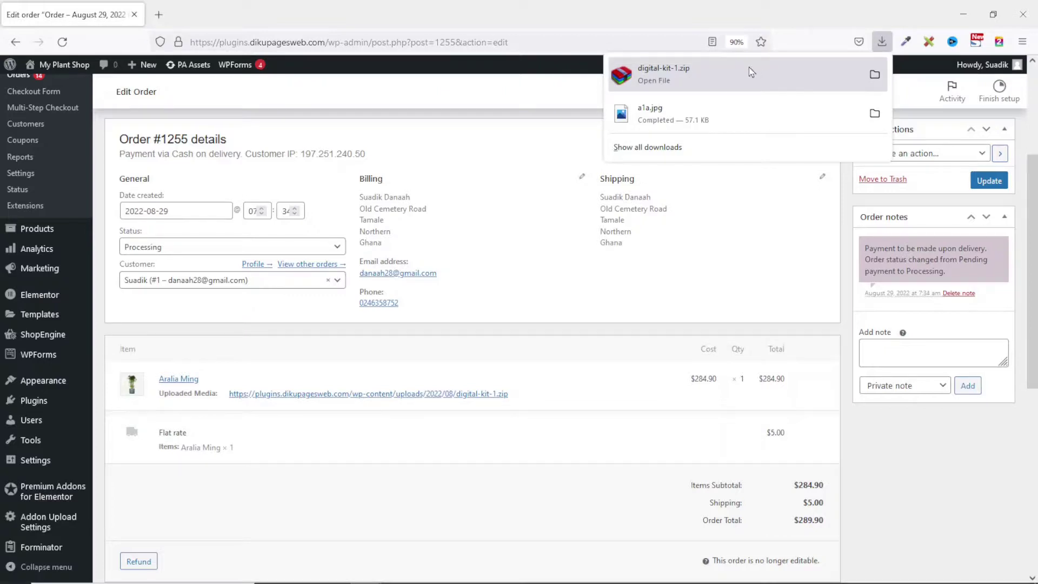
pyautogui.click(884, 43)
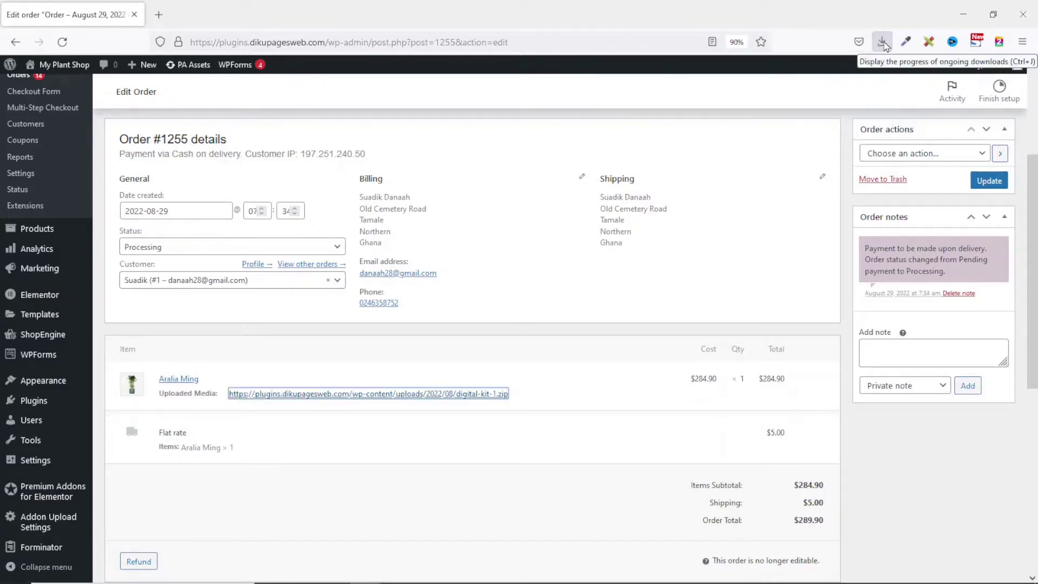